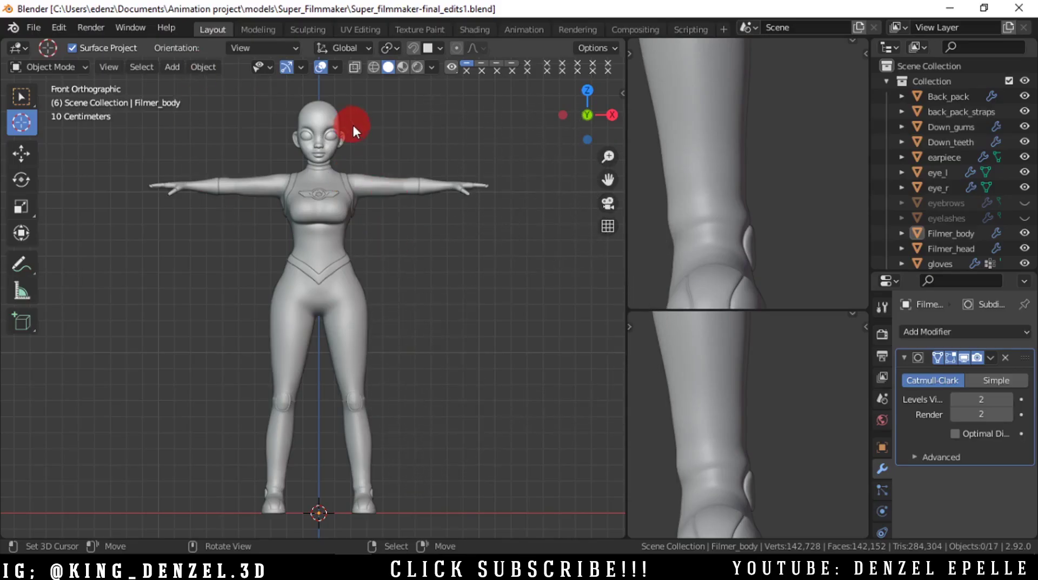
- Load the Filmer_body and Filmer_head meshes into Auto-Rig Pro: Smart as the objects to rig
key(shift+c)
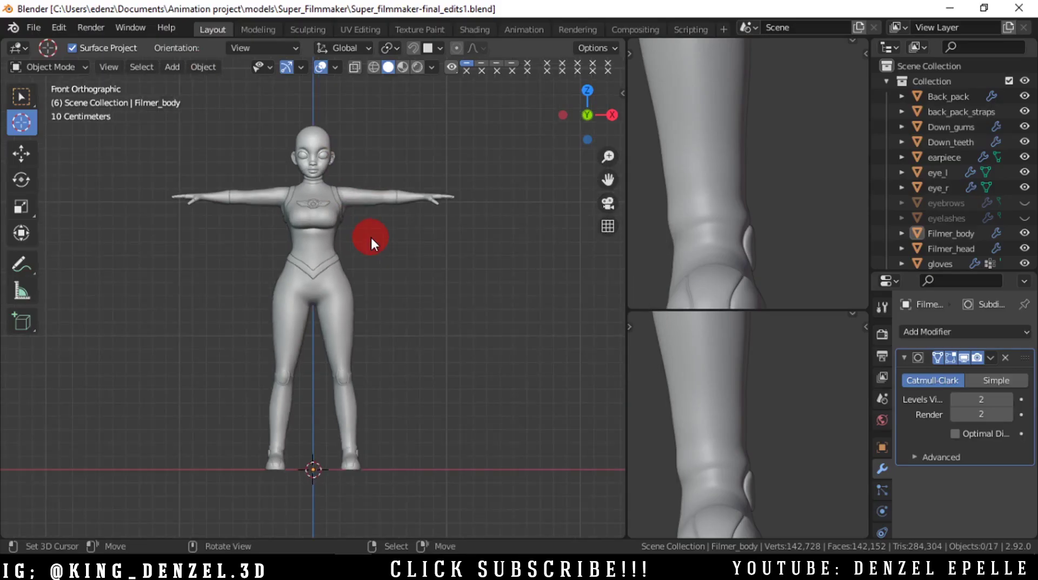
key(shift+a)
key(n)
click(619, 232)
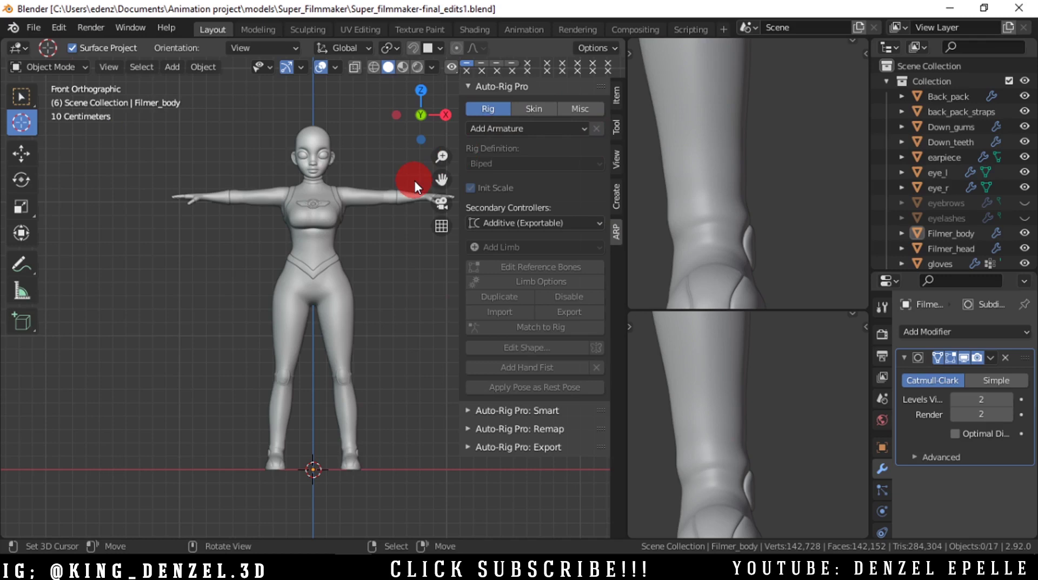
click(547, 410)
click(290, 300)
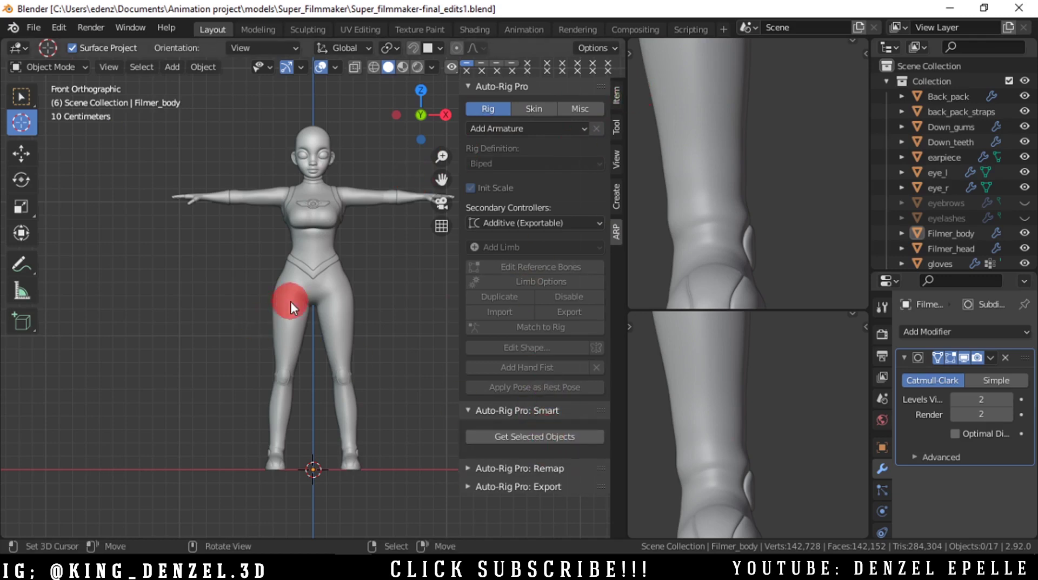
shift+click(319, 124)
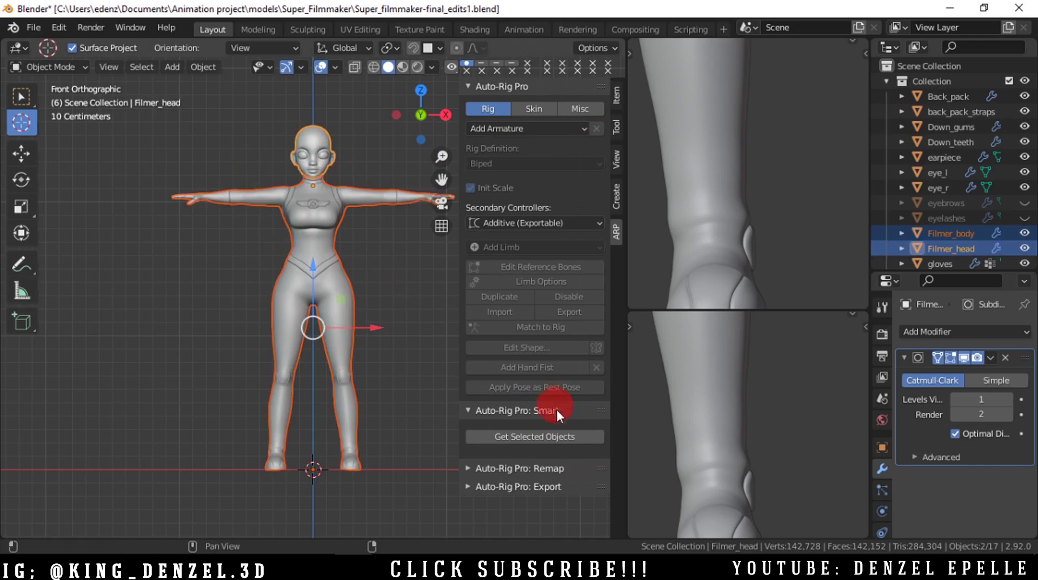
click(515, 436)
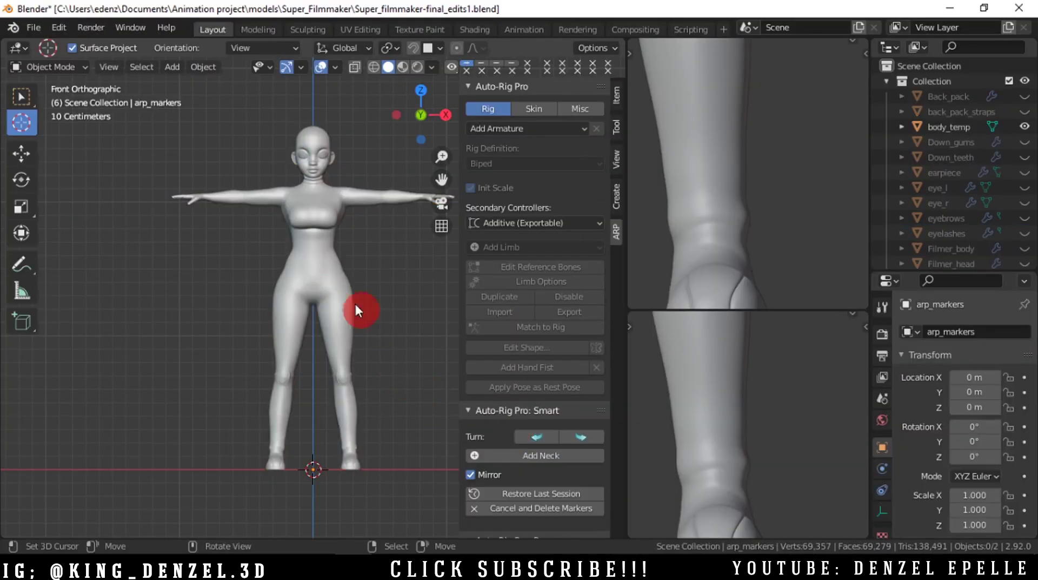
- Enlarge the front-view viewport over the area taken by the two leg close-up views
scroll(326, 265, up, 2)
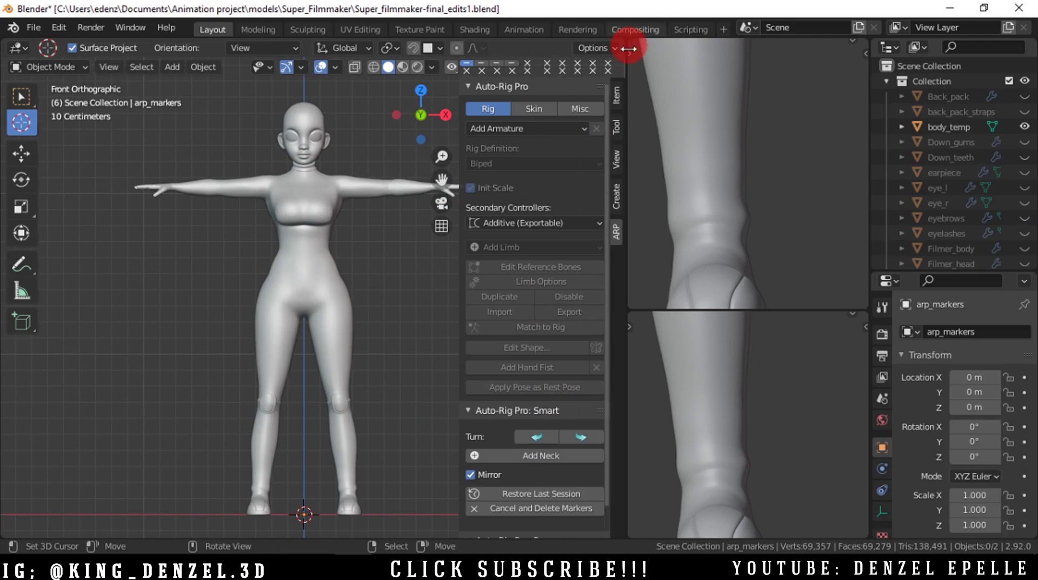
drag(630, 313, 670, 43)
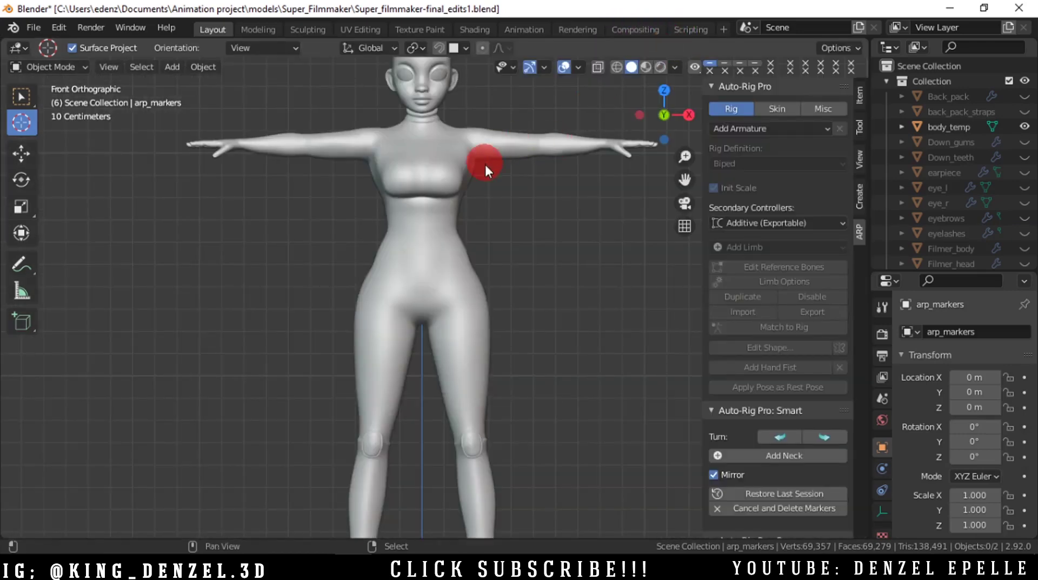
scroll(462, 205, down, 2)
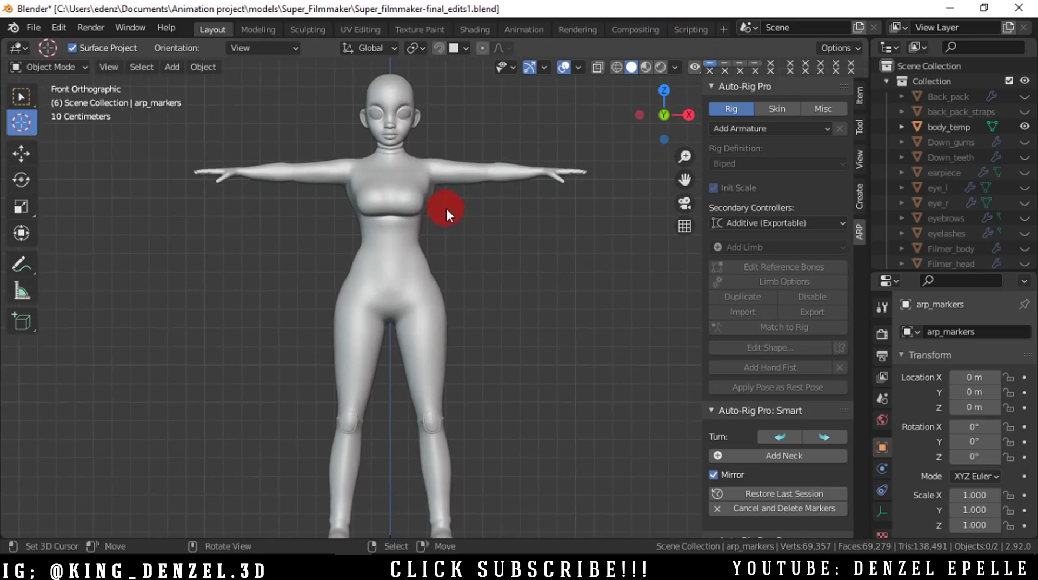
scroll(446, 207, down, 1)
- Add the neck marker at the base of the neck, at about Z 2.12 m, and the chin marker on the chin
click(775, 453)
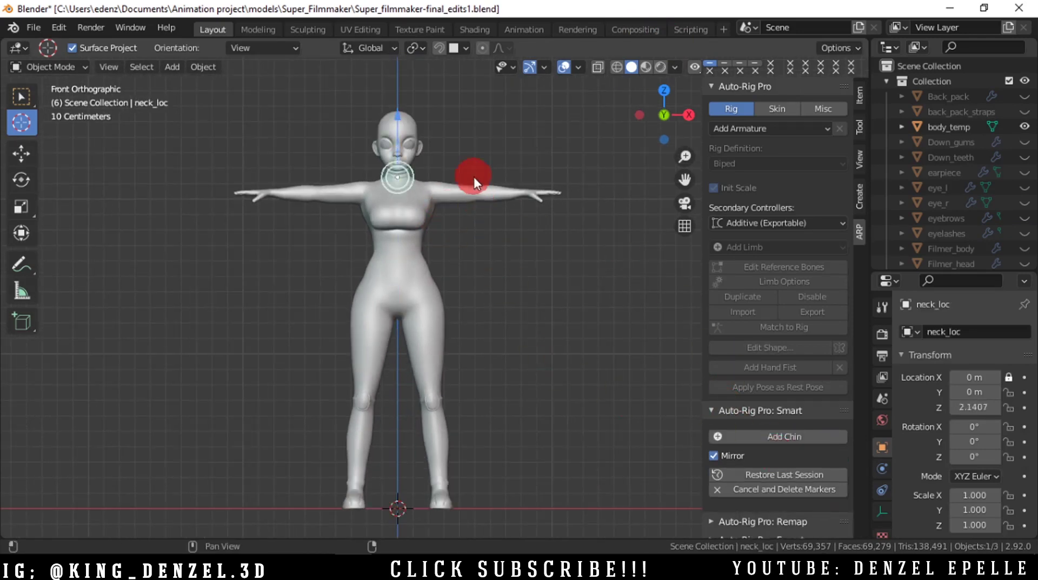
drag(474, 177, 473, 180)
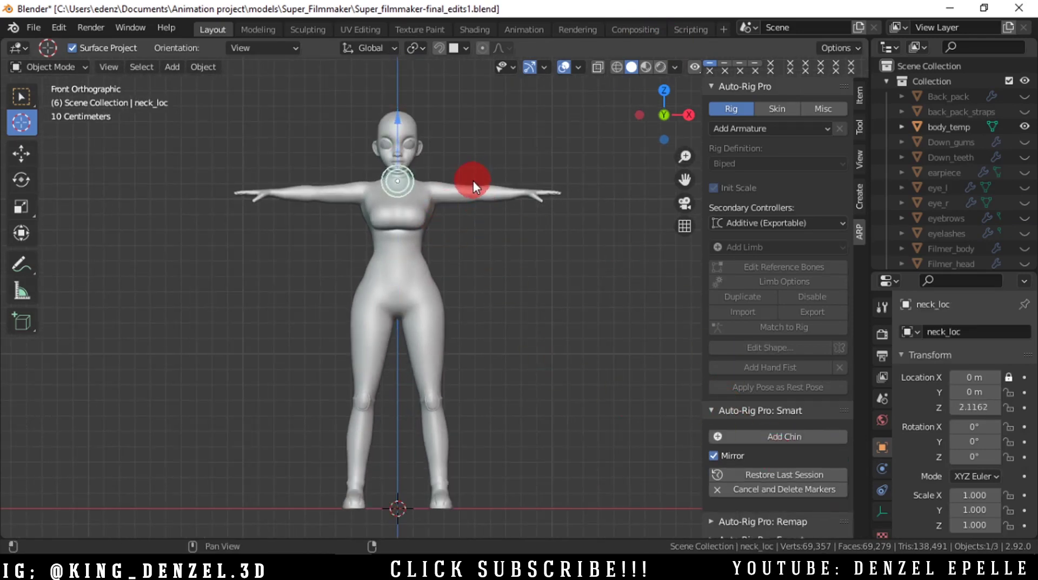
click(723, 435)
scroll(459, 171, up, 5)
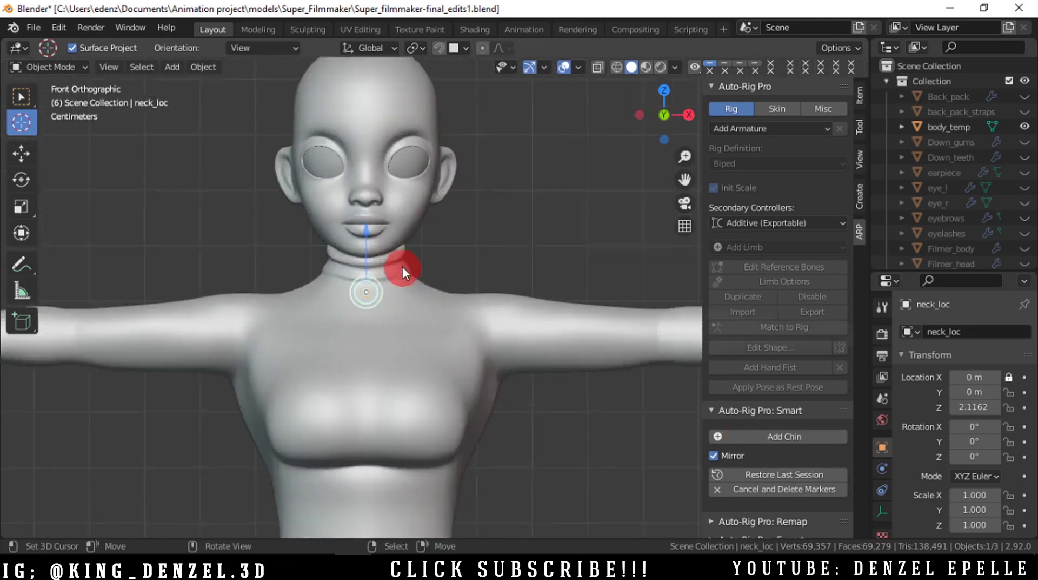
click(349, 228)
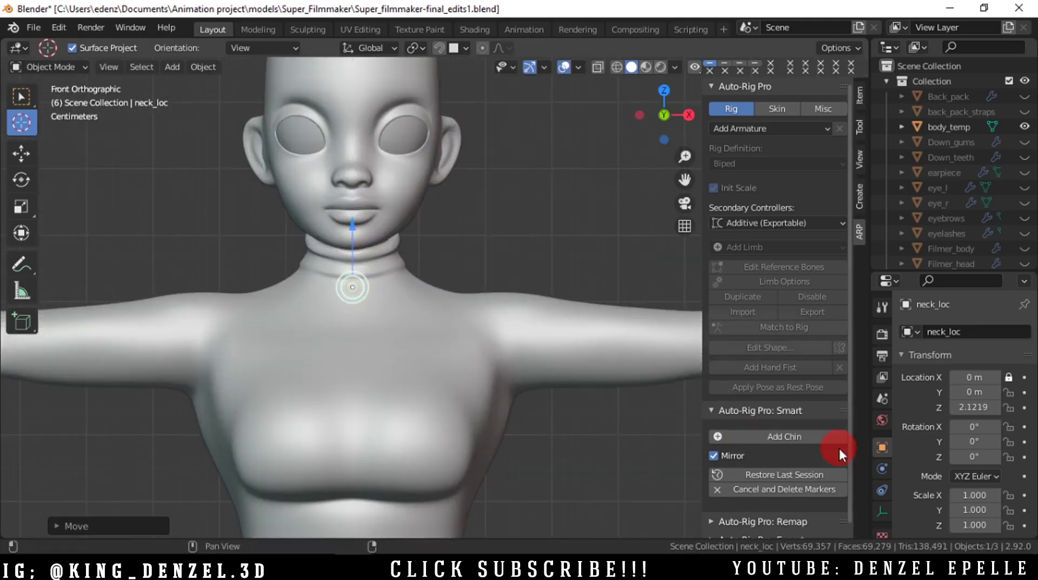
click(794, 439)
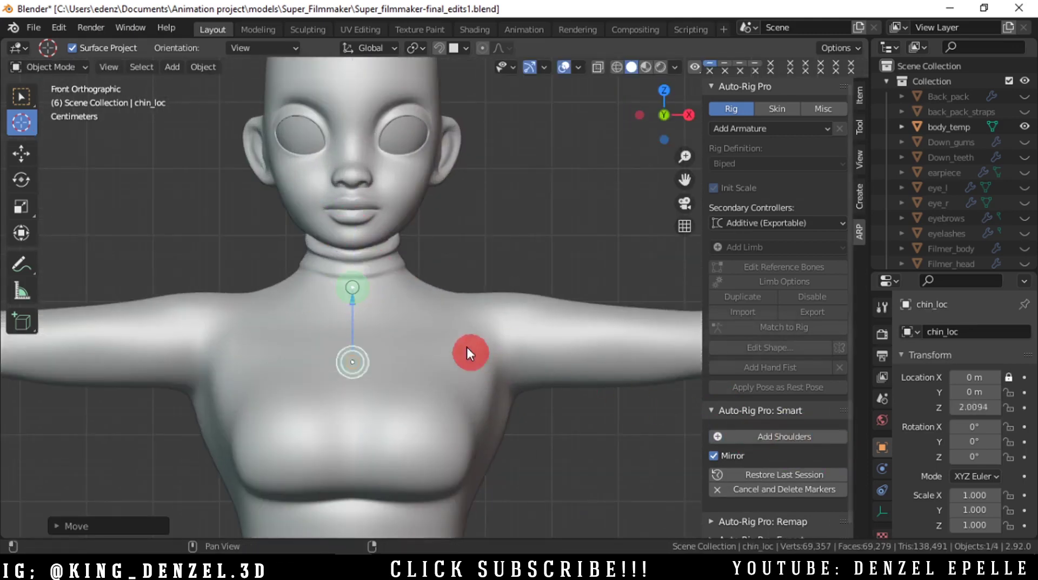
click(429, 240)
- Add the mirrored shoulder markers at the shoulder joints and the mirrored hand markers at the wrists
scroll(449, 277, down, 3)
shift+middle_drag(451, 279, 301, 109)
click(757, 436)
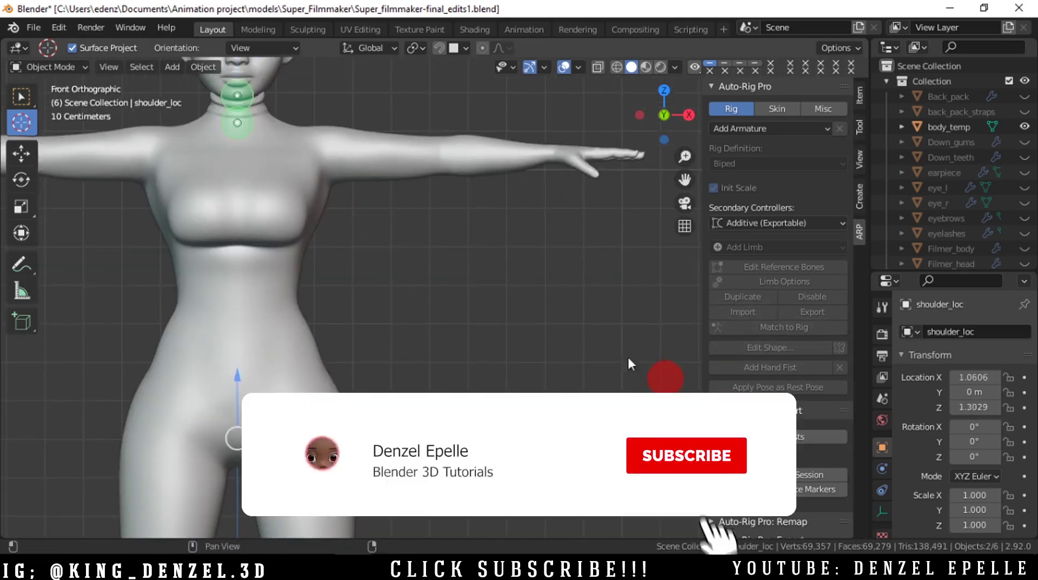
click(326, 157)
click(794, 435)
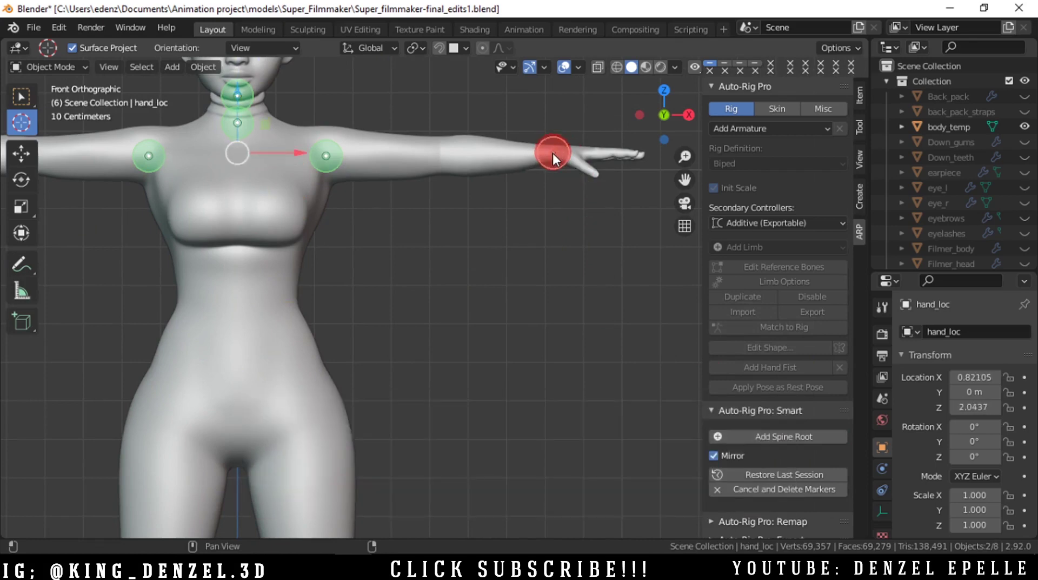
click(553, 153)
- Add the spine root marker and place it at the crotch, between the tops of the legs
shift+middle_drag(545, 376, 544, 351)
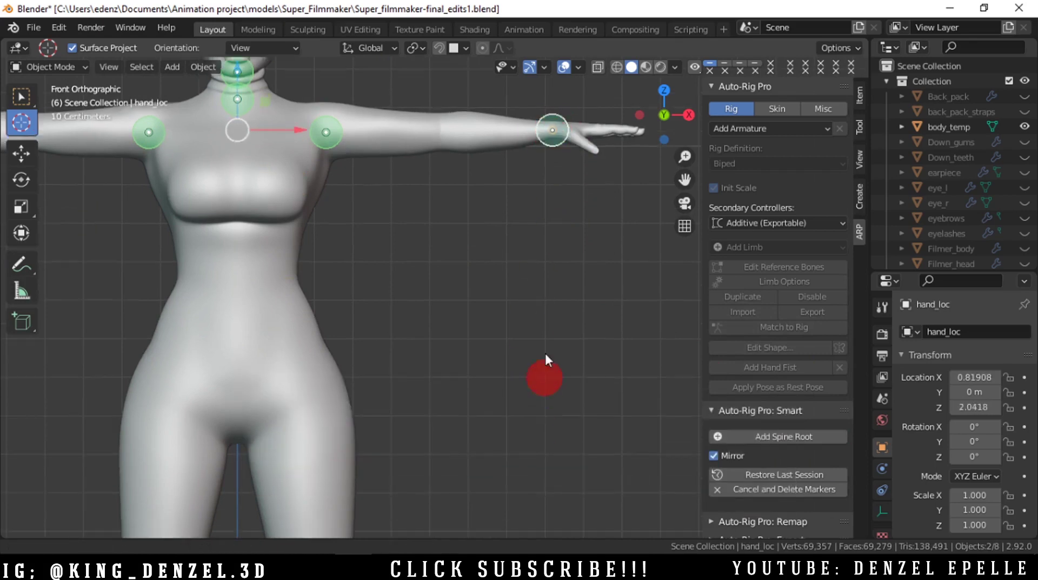
scroll(541, 351, down, 3)
shift+middle_drag(476, 470, 475, 303)
click(797, 442)
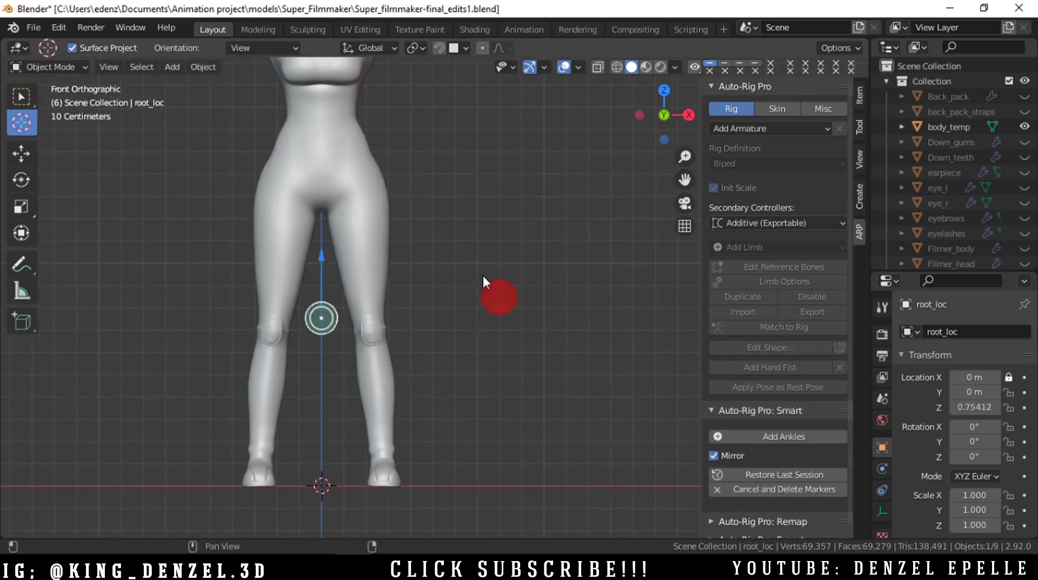
click(449, 211)
- Add the mirrored ankle markers and centre them in the ankles from front and side, at about X 0.27, Y 0.04, Z 0.16 m
click(779, 436)
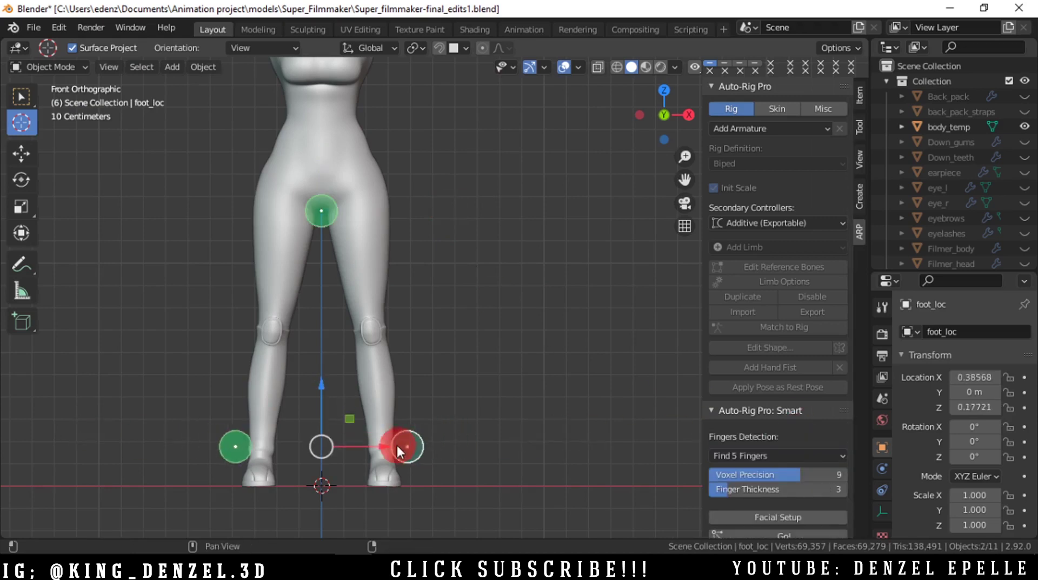
key(grave)
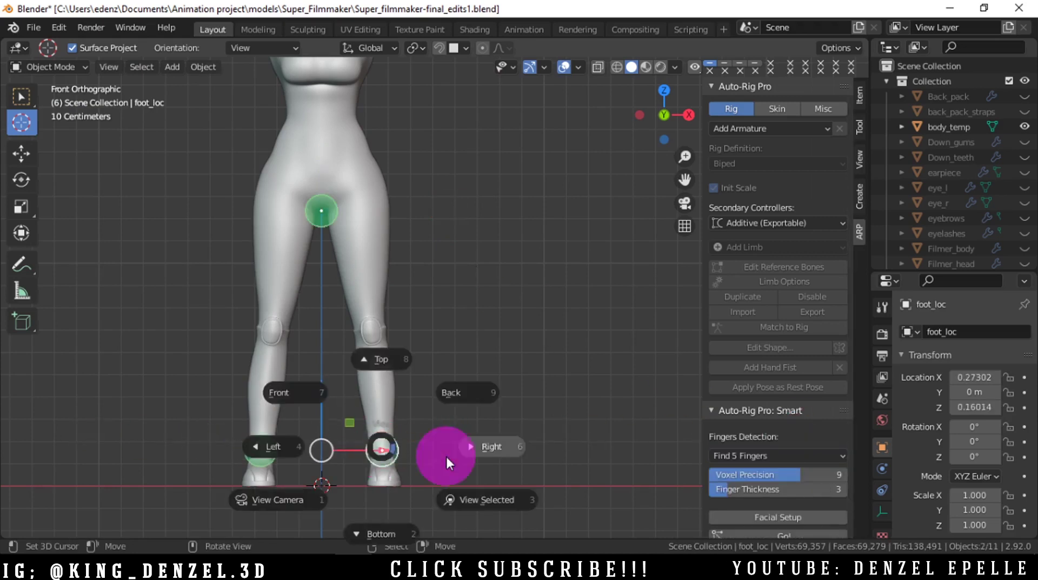
click(445, 454)
scroll(455, 494, up, 3)
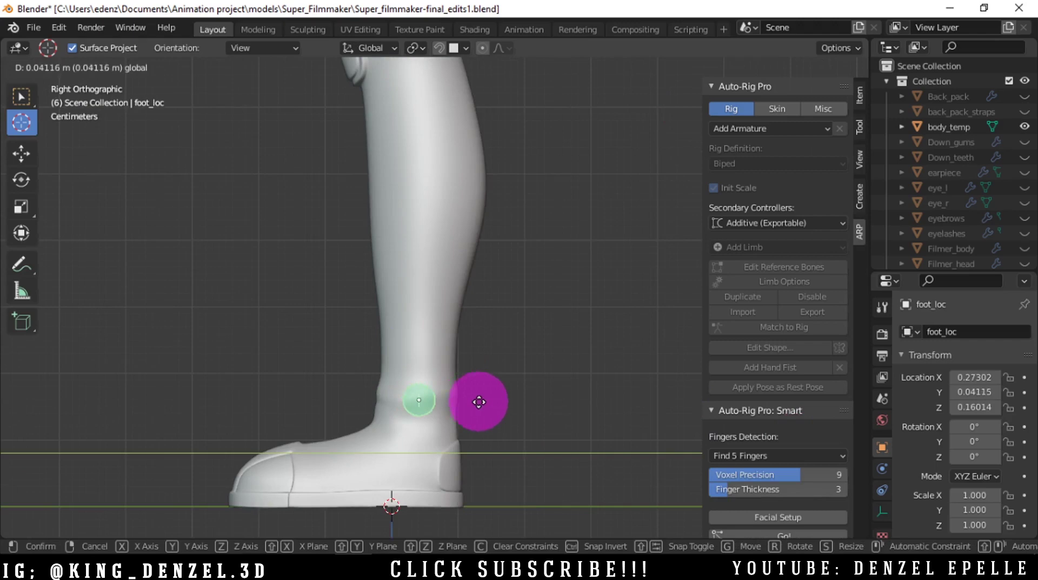
scroll(487, 390, down, 3)
key(grave)
click(433, 324)
- Review the placed body markers in front view, from the ankles up to the head
shift+middle_drag(378, 250, 373, 349)
scroll(476, 400, up, 3)
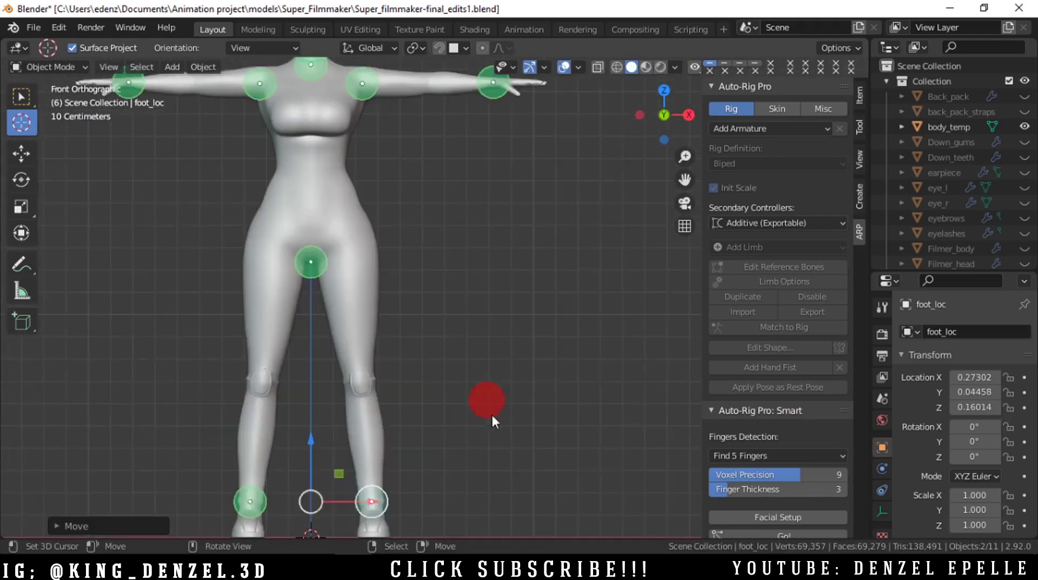
shift+middle_drag(503, 372, 504, 316)
scroll(487, 292, down, 3)
shift+middle_drag(437, 257, 418, 384)
scroll(811, 493, down, 1)
scroll(811, 498, down, 1)
scroll(435, 297, up, 1)
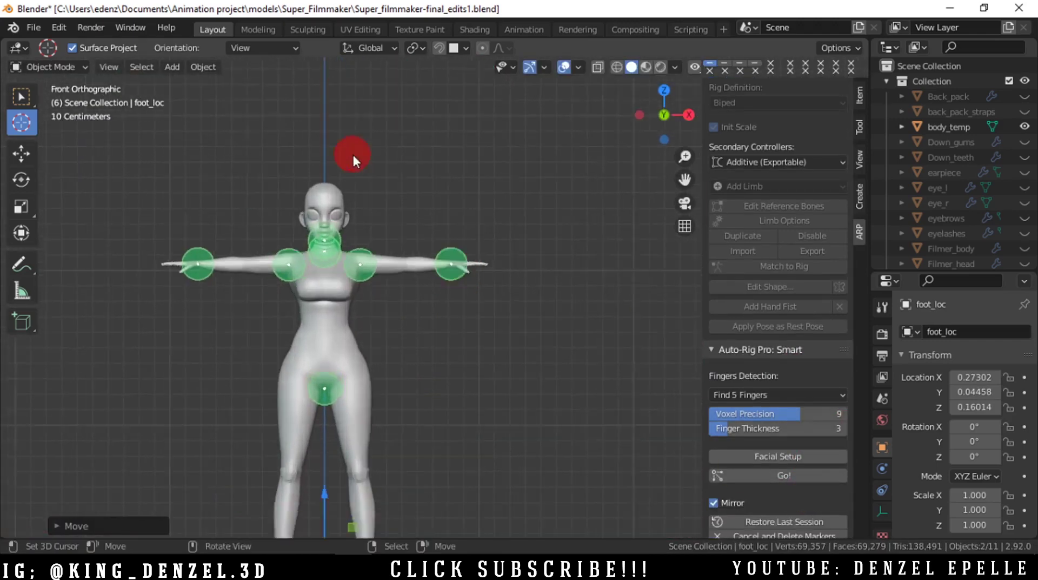
shift+middle_drag(353, 156, 374, 219)
scroll(415, 347, up, 6)
scroll(339, 261, up, 4)
shift+middle_drag(238, 180, 433, 344)
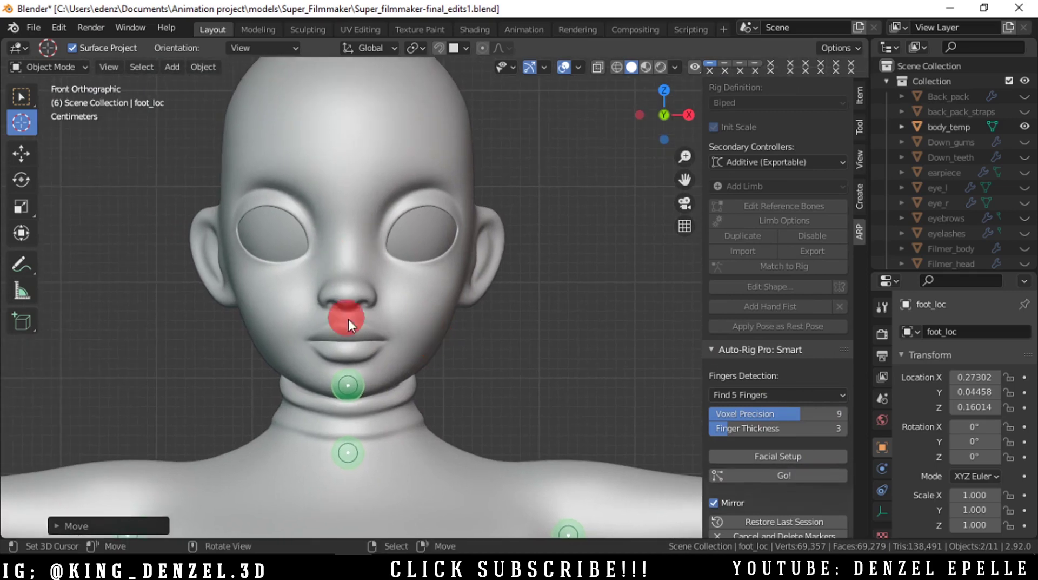
- Set the fingers detection to Find 5 Fingers
click(765, 394)
click(763, 392)
click(762, 389)
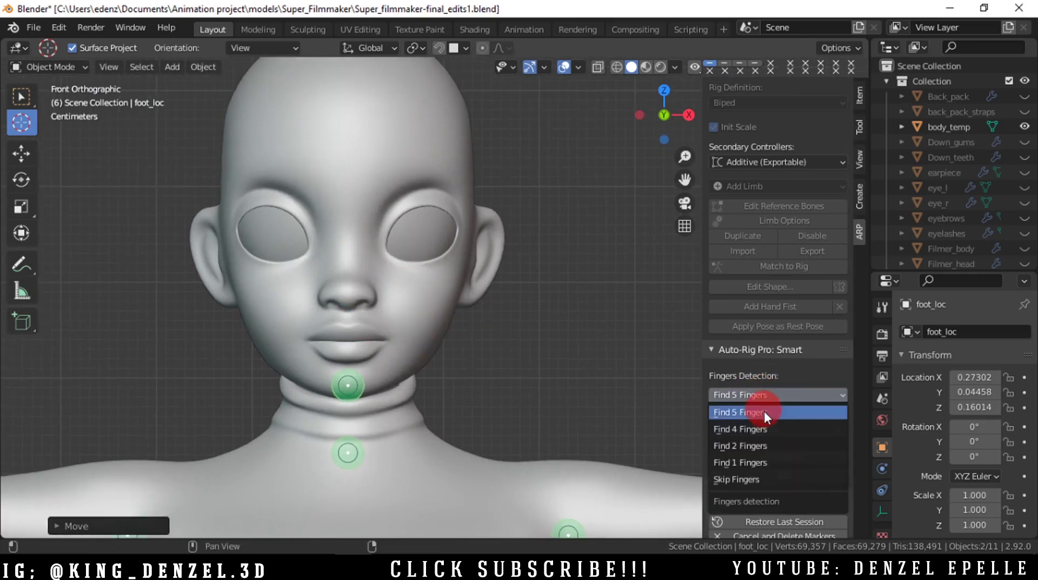
click(764, 411)
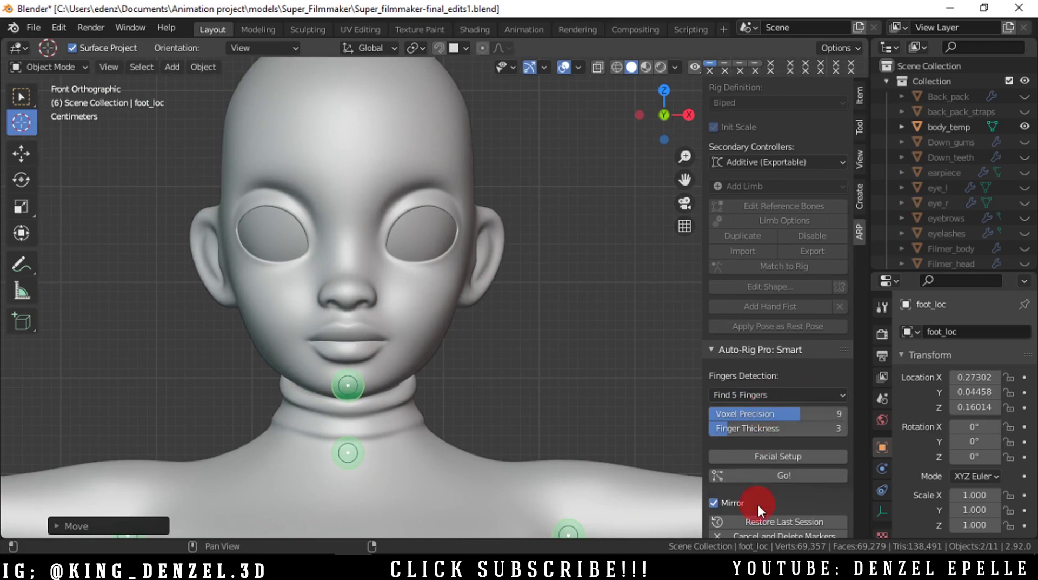
click(760, 394)
click(666, 399)
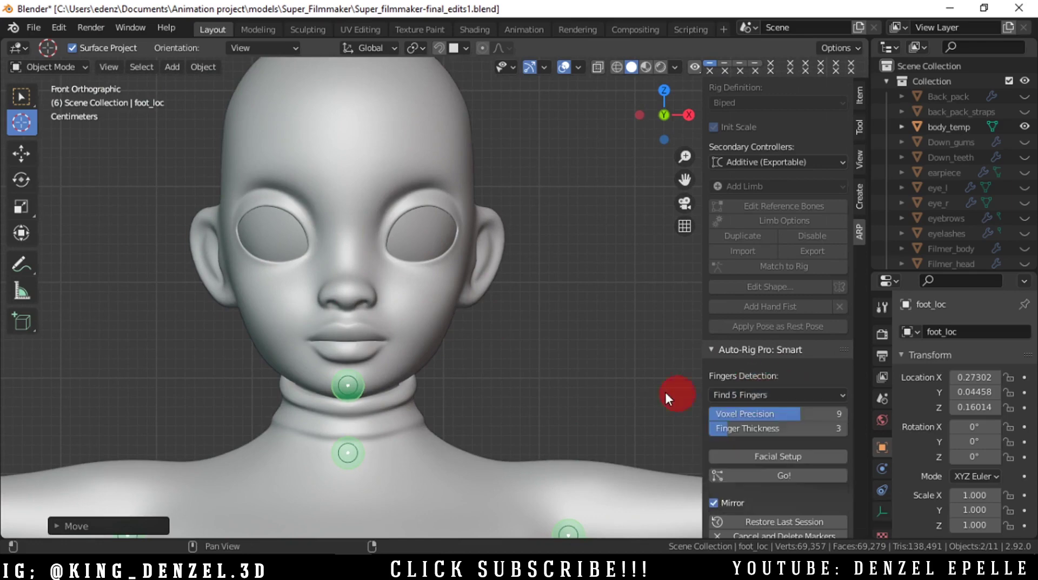
- Start the Facial Setup to generate the facial markers on the head
scroll(501, 353, down, 1)
alt+shift+drag(495, 415, 319, 200)
scroll(330, 211, down, 6)
alt+shift+drag(580, 352, 659, 404)
scroll(541, 351, up, 4)
scroll(540, 376, down, 1)
alt+shift+drag(334, 343, 471, 371)
scroll(422, 299, up, 4)
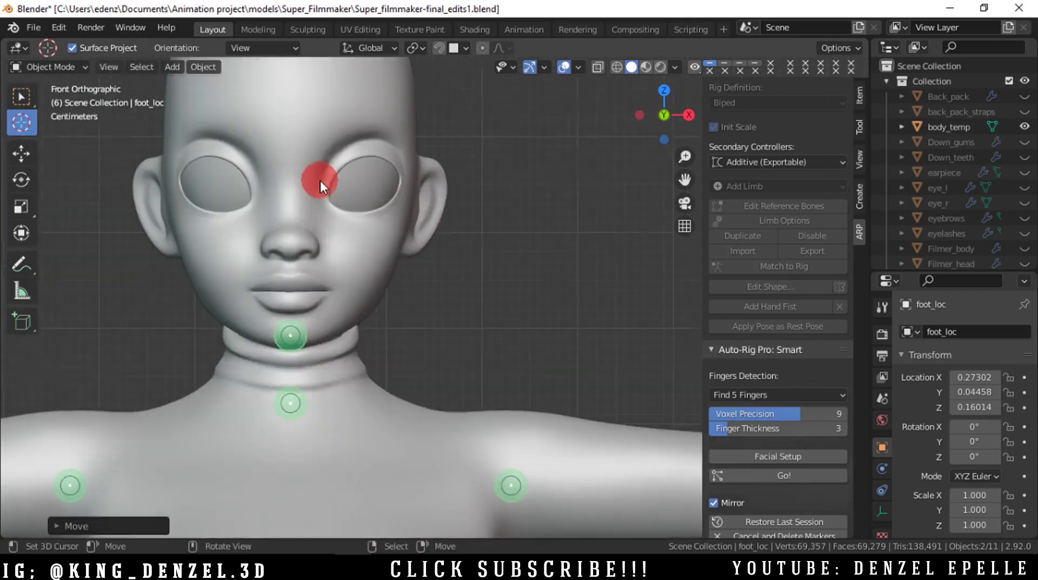
scroll(322, 178, down, 2)
alt+shift+drag(384, 73, 483, 270)
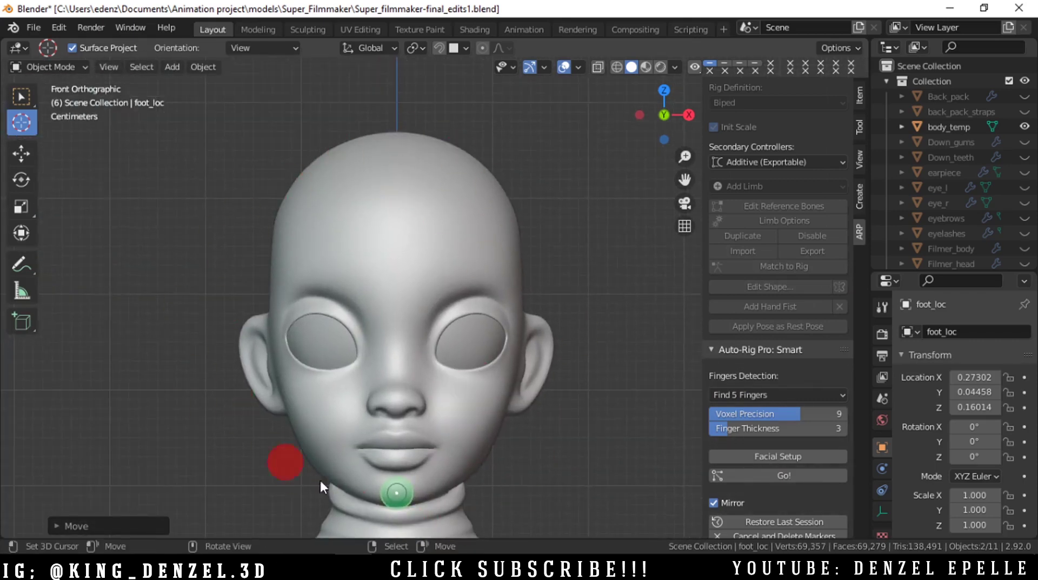
click(779, 457)
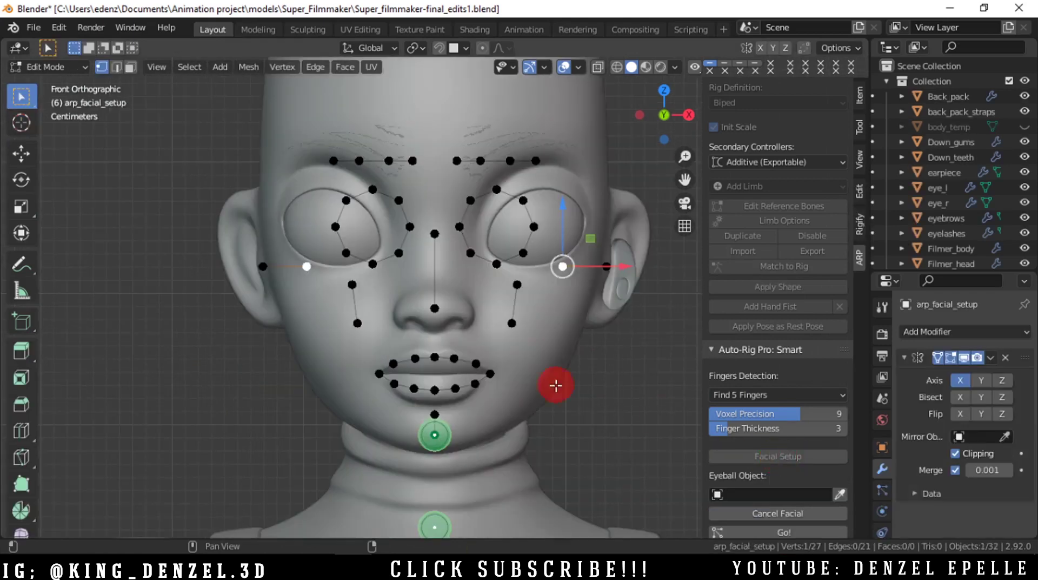
- Move the linked lip markers slightly down and scale them to about 0.76 along Z to match the lips
scroll(555, 385, up, 4)
right_click(415, 331)
key(ctrl+l)
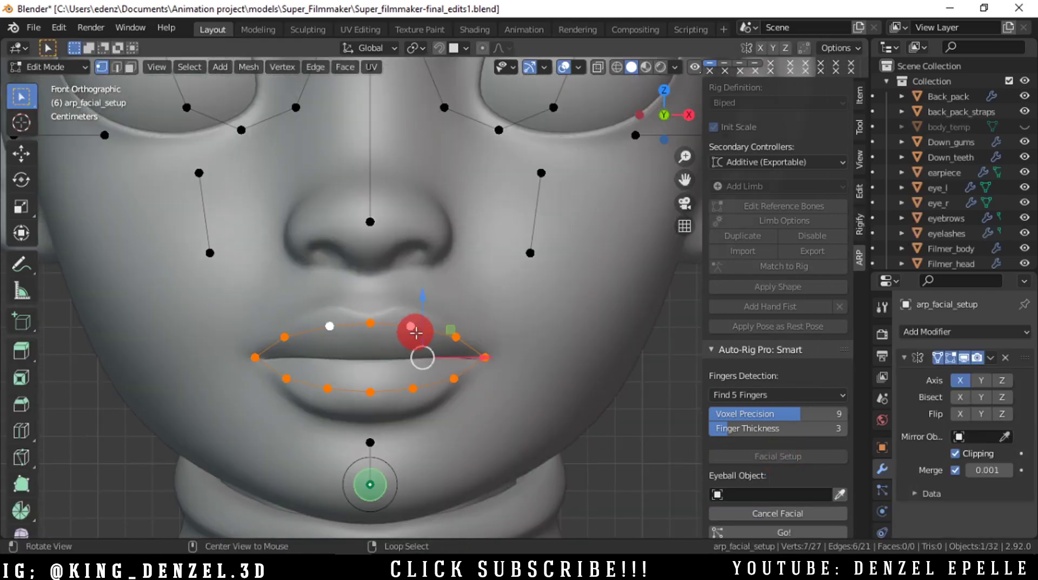
key(g)
key(z)
click(414, 335)
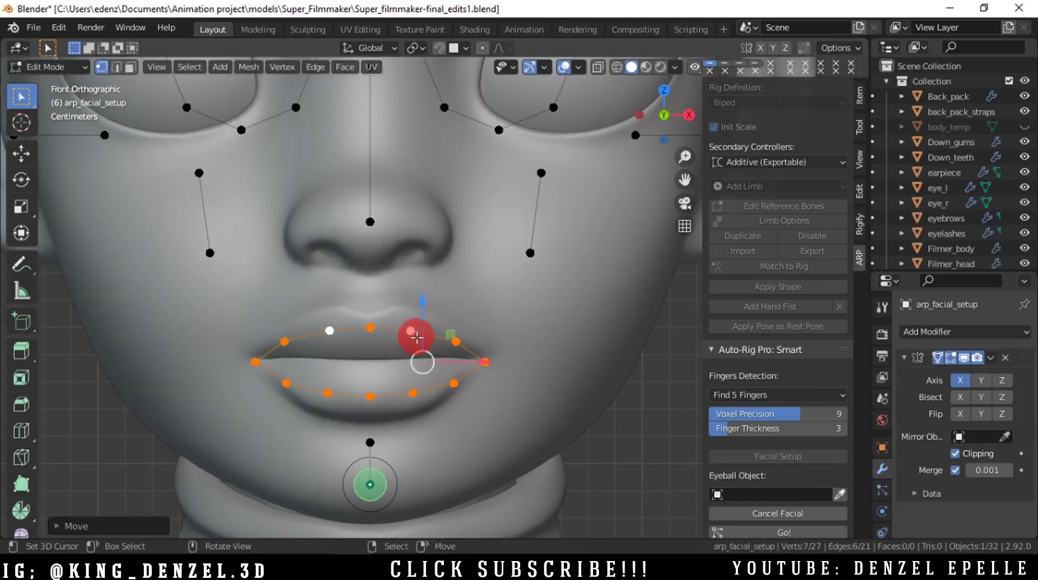
key(s)
key(y)
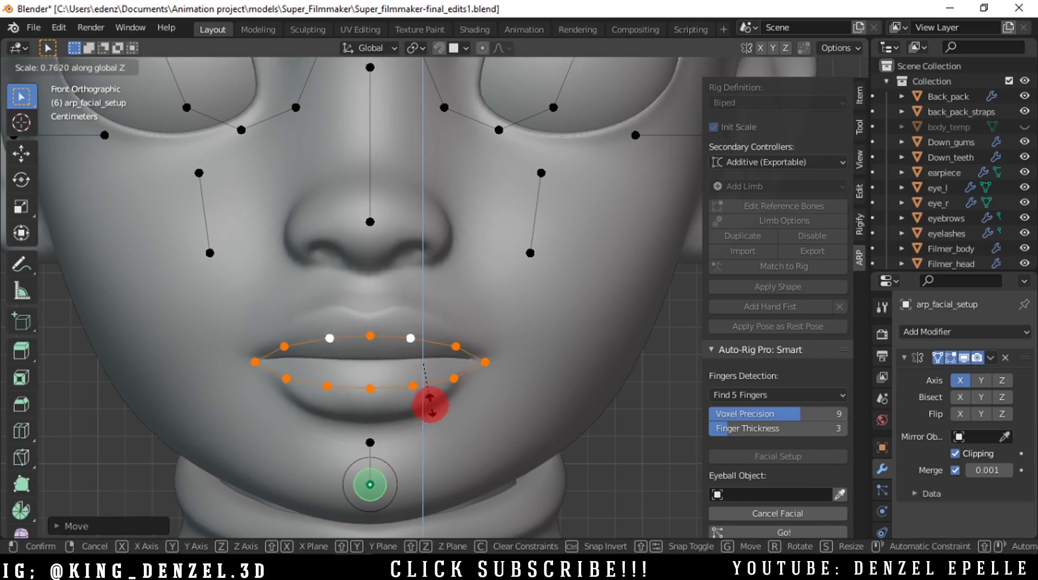
click(431, 404)
- Move the mirrored mouth-corner marker up onto the corner of the lips and clear the selection
right_click(485, 362)
key(g)
click(485, 357)
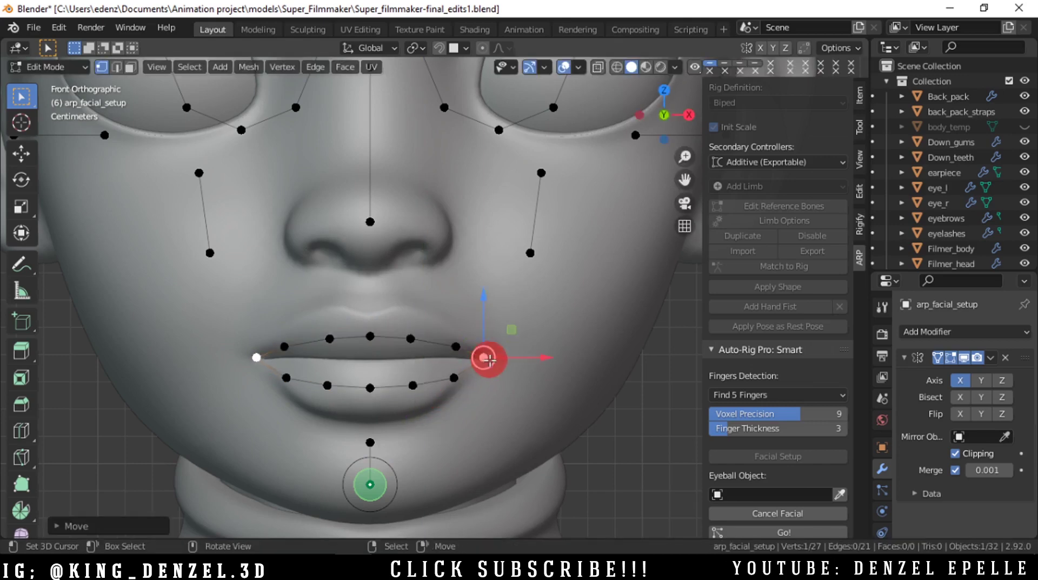
key(alt+a)
- Shift the upper and lower cheek markers outward so they sit on the cheeks, with the upper one slightly lower
scroll(500, 232, down, 2)
shift+middle_drag(502, 230, 438, 277)
mouse_move(450, 277)
right_down()
mouse_move(459, 287)
mouse_move(440, 349)
mouse_move(465, 277)
right_up()
click(473, 277)
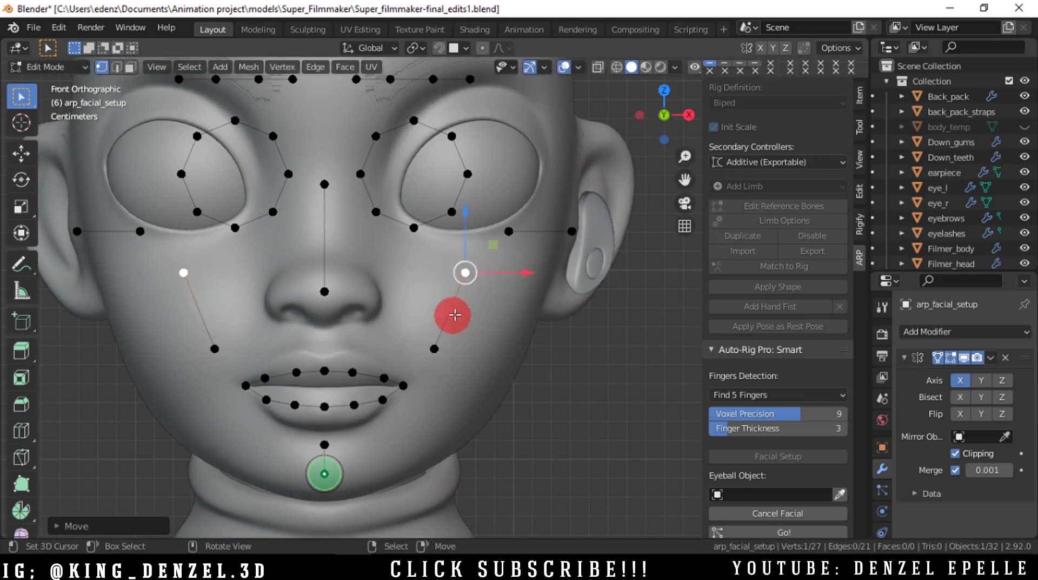
key(g)
click(454, 324)
right_click(439, 350)
key(g)
click(460, 351)
- Move the nose-tip marker slightly up onto the tip of the nose
right_click(319, 291)
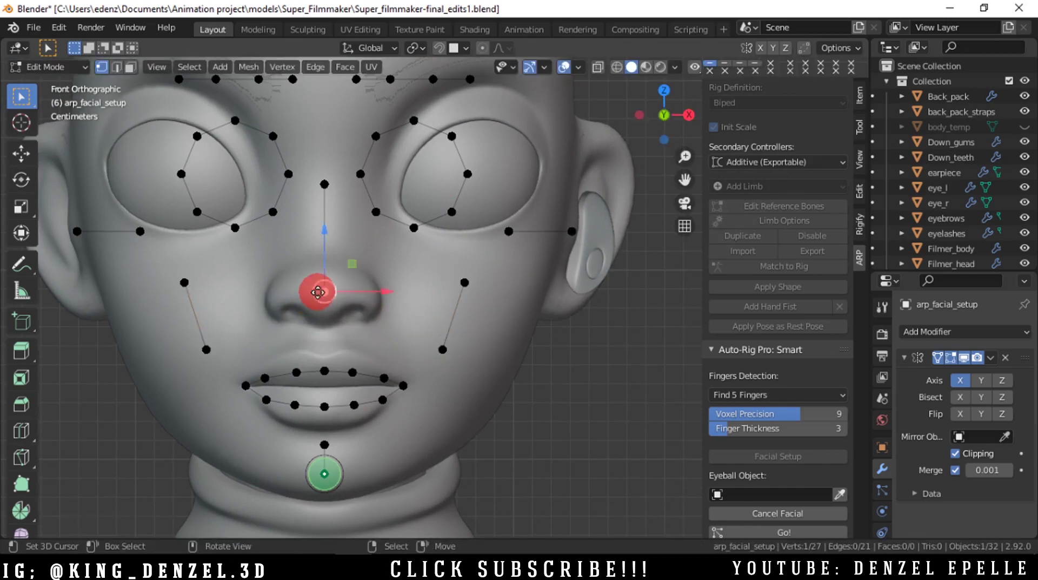
key(g)
click(313, 275)
- Place the upper ear marker at the top of the ear and the lower one on the earlobe
shift+middle_drag(380, 280, 280, 367)
drag(474, 316, 510, 215)
drag(403, 310, 472, 409)
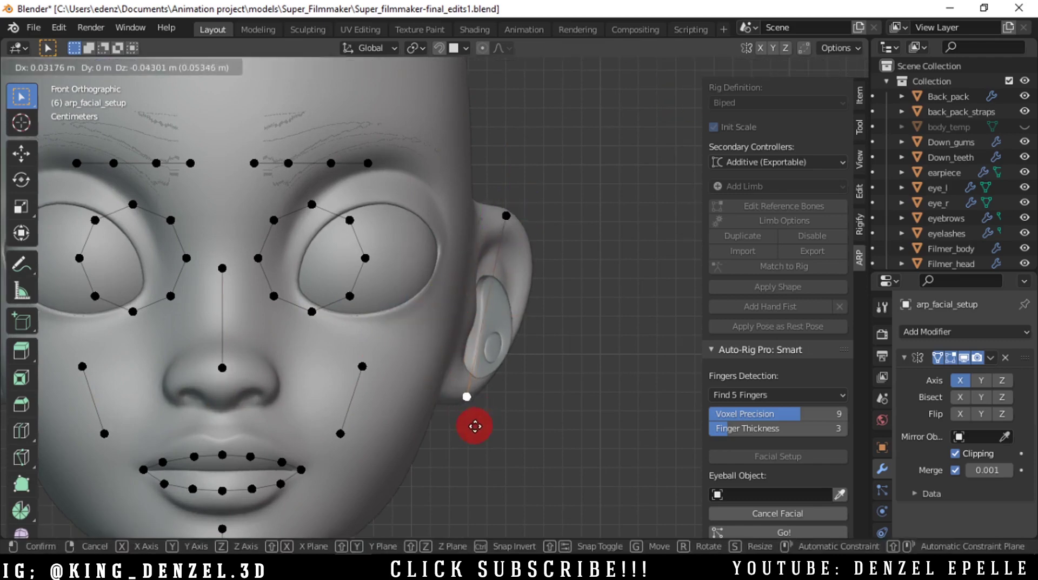
click(471, 429)
- Centre the ring of eyelid markers on the eye, widen it along X, and scale it up by about 1.12
alt+right_click(357, 274)
key(g)
click(405, 285)
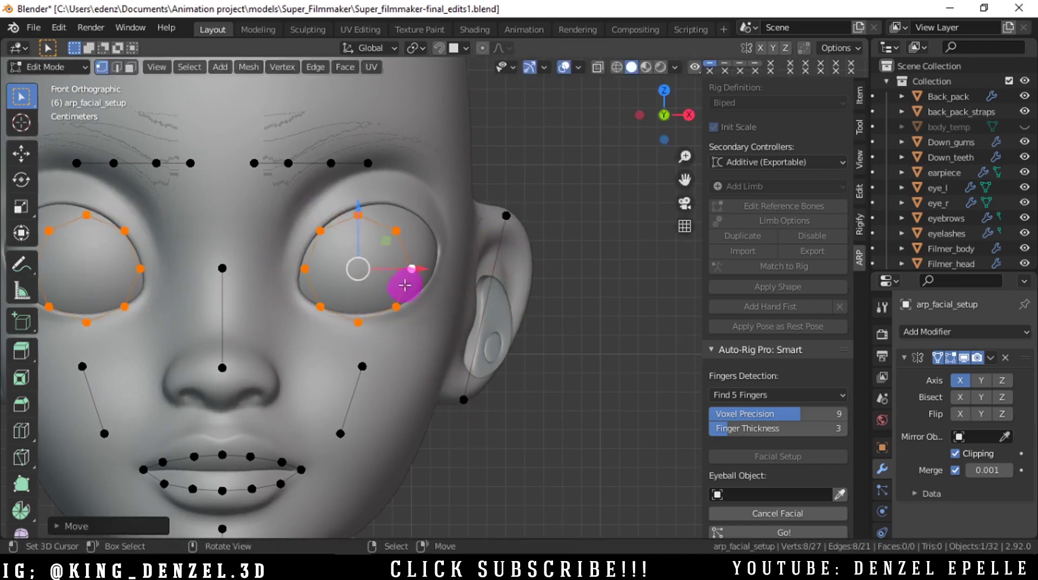
key(s)
key(x)
click(426, 291)
key(s)
click(473, 303)
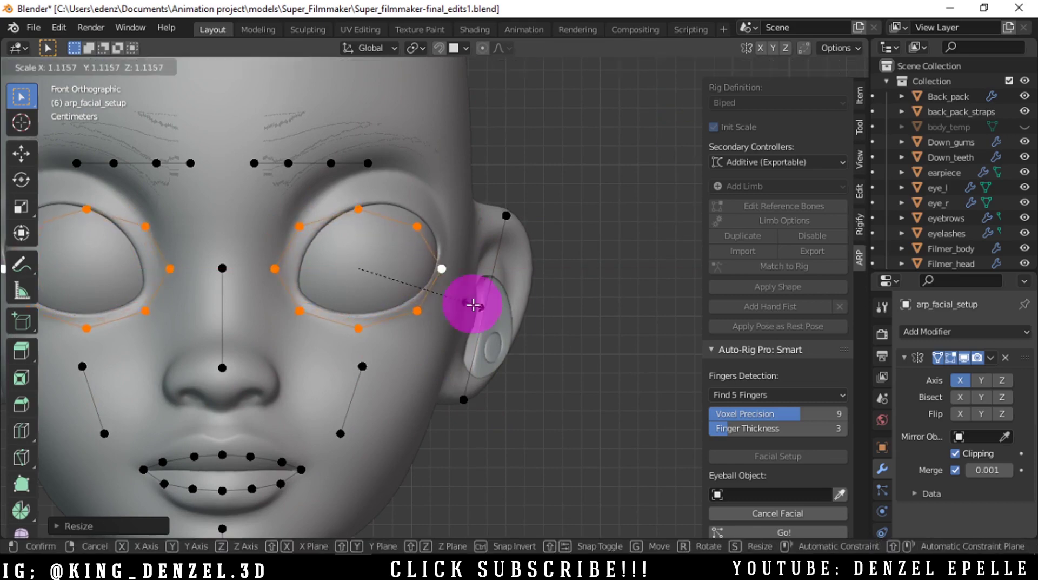
- Rotate the eyelid marker ring about -15.5° and fine-tune its size and position around the slanted eye opening
key(g)
click(489, 301)
key(r)
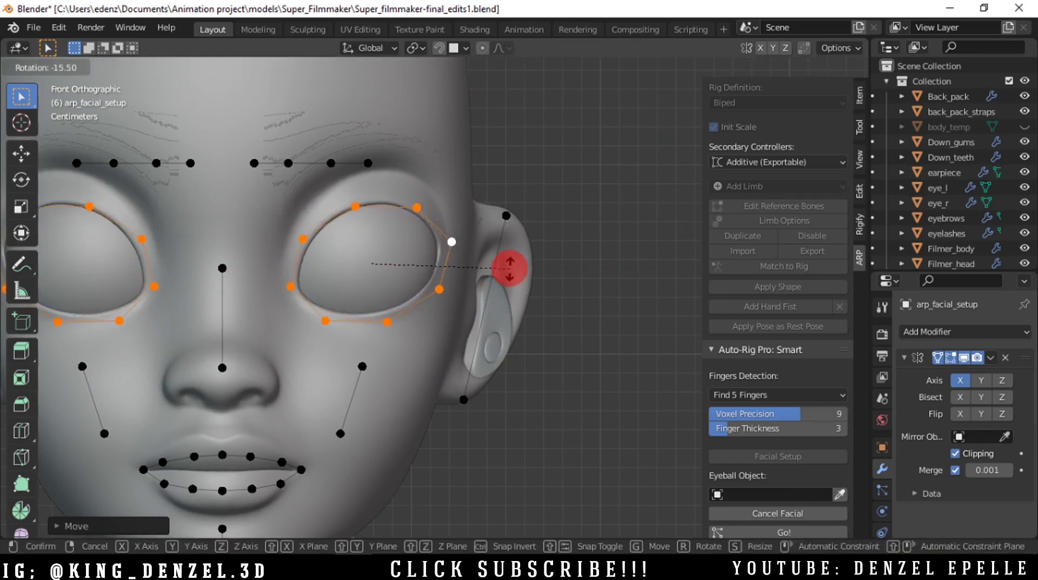
click(508, 266)
key(s)
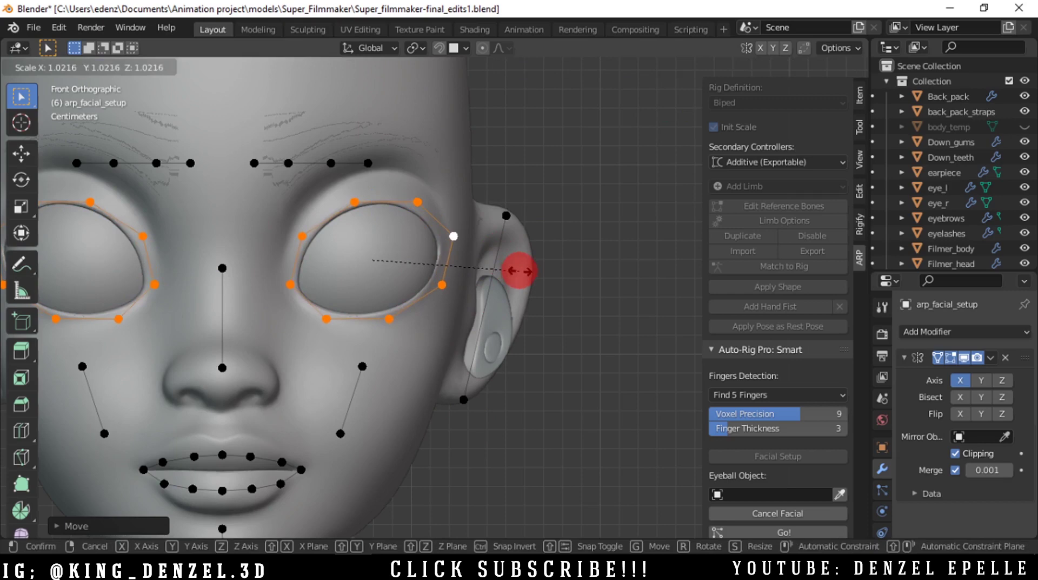
click(498, 274)
key(g)
click(443, 266)
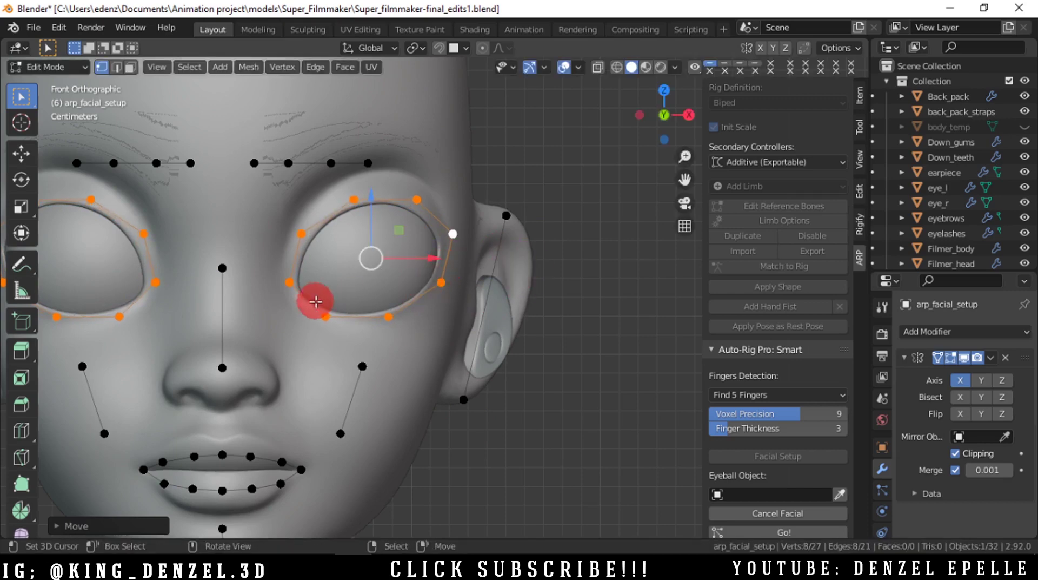
- Move the row of eyebrow markers up onto the brows and lower the innermost marker to the brow's inner end
shift+middle_drag(315, 301, 414, 394)
right_click(387, 258)
key(g)
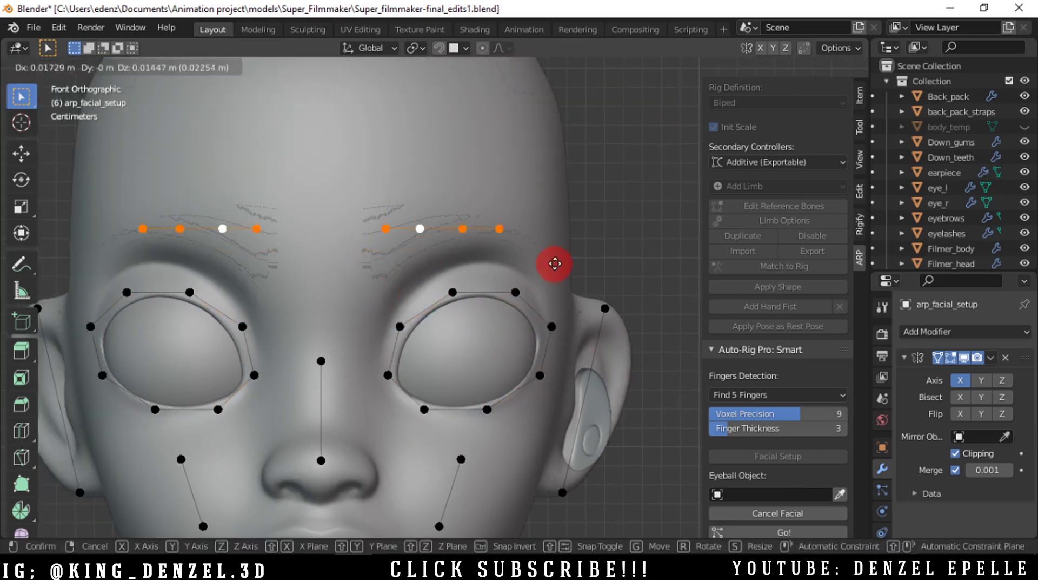
click(442, 221)
click(386, 222)
key(g)
click(369, 250)
- Move the outermost eyebrow marker out and down, and shift the two middle markers to follow the brow's arch
click(501, 219)
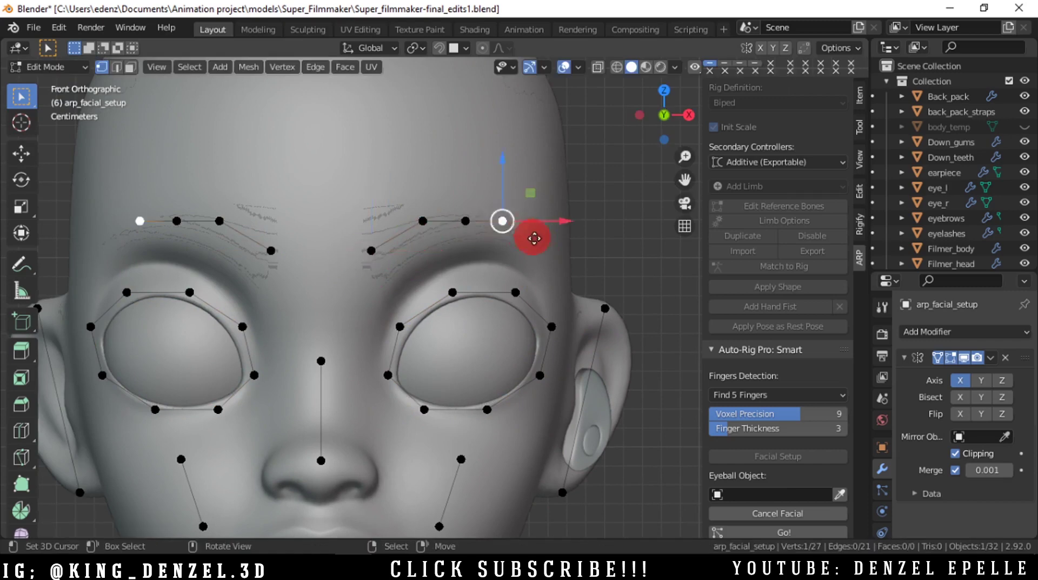
key(g)
click(545, 245)
click(465, 222)
key(g)
click(505, 233)
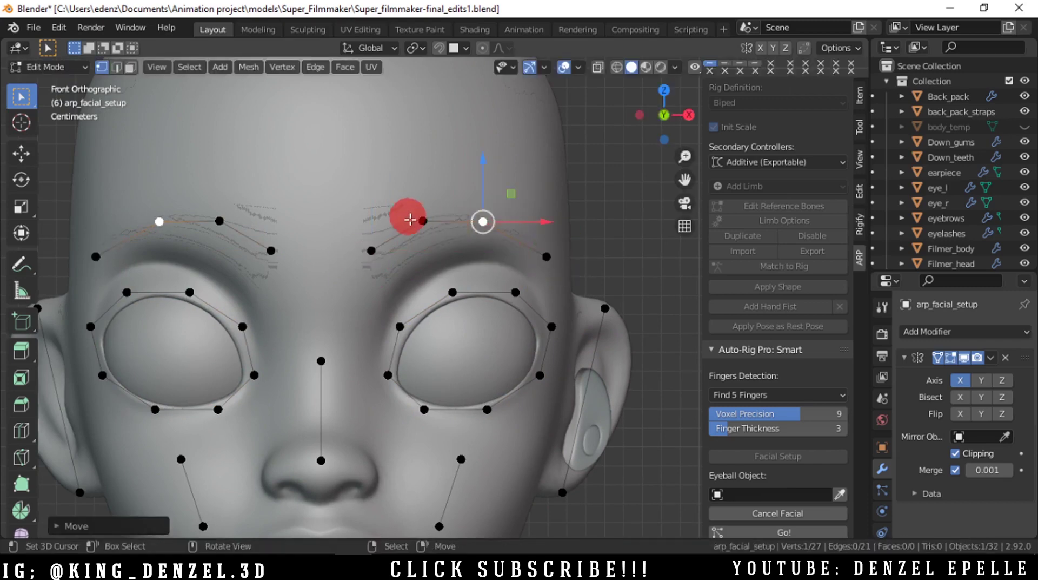
right_click(422, 221)
key(g)
click(414, 226)
- Set eye_r as the eyeball object and run the Smart detection to generate the reference bones
scroll(427, 371, down, 5)
shift+middle_drag(426, 371, 396, 262)
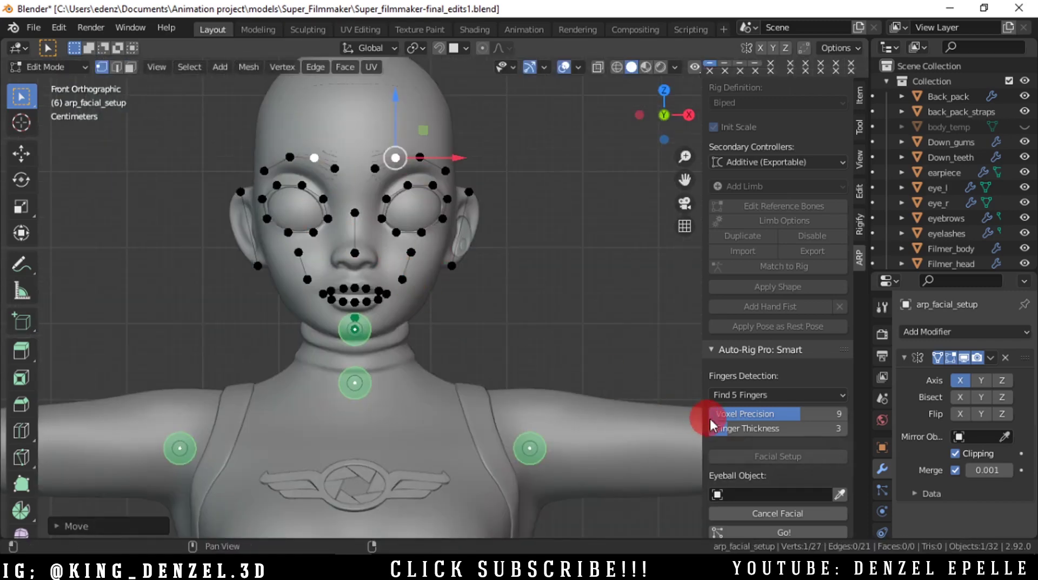
scroll(740, 468, down, 3)
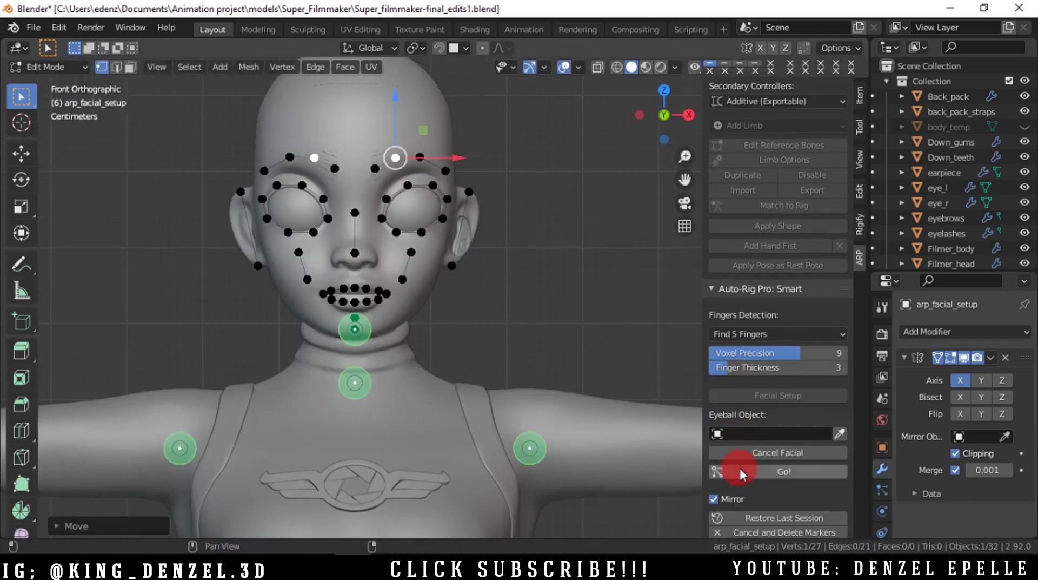
click(812, 434)
scroll(762, 374, down, 6)
scroll(760, 383, down, 5)
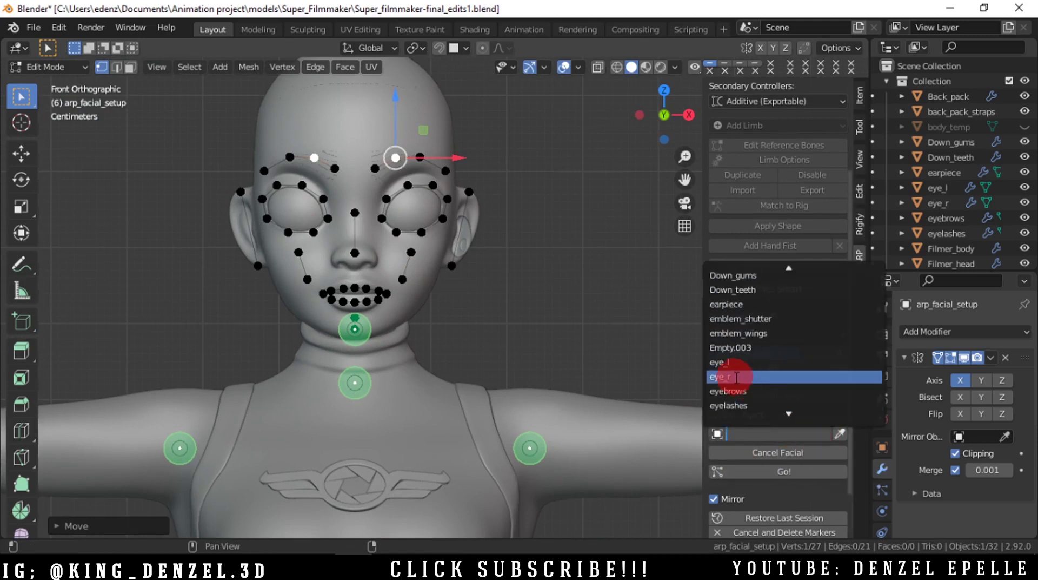
click(734, 375)
click(762, 475)
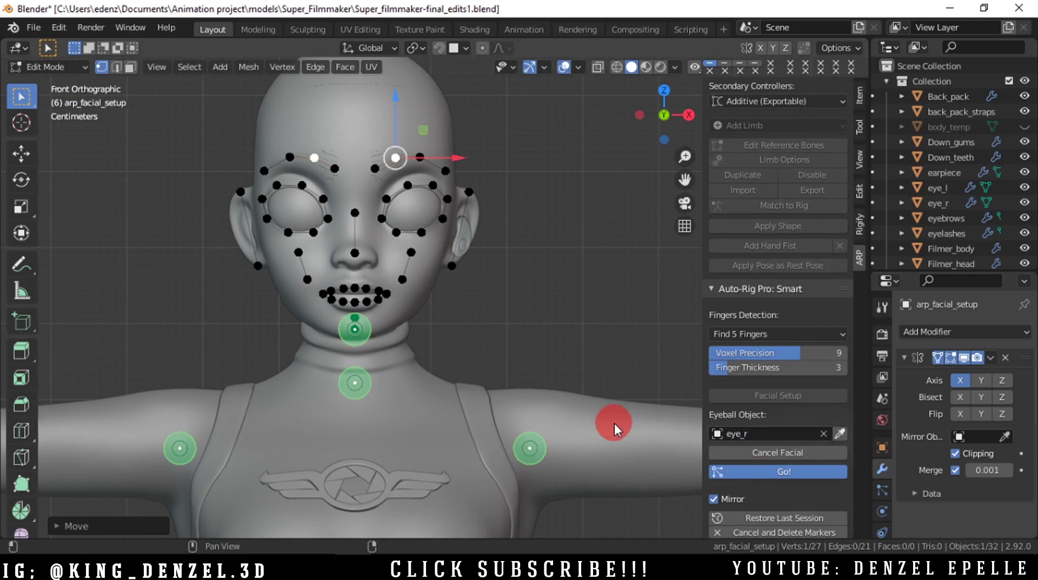
mouse_move(504, 569)
mouse_move(508, 520)
click(567, 296)
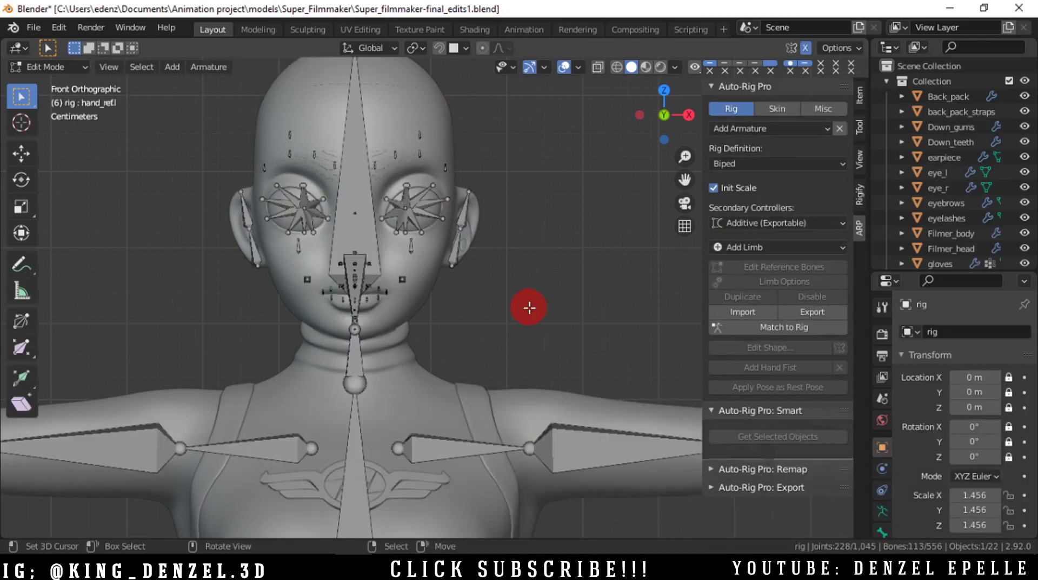
- Examine the placement of the generated reference bones in the body from the front and the side
scroll(463, 267, down, 10)
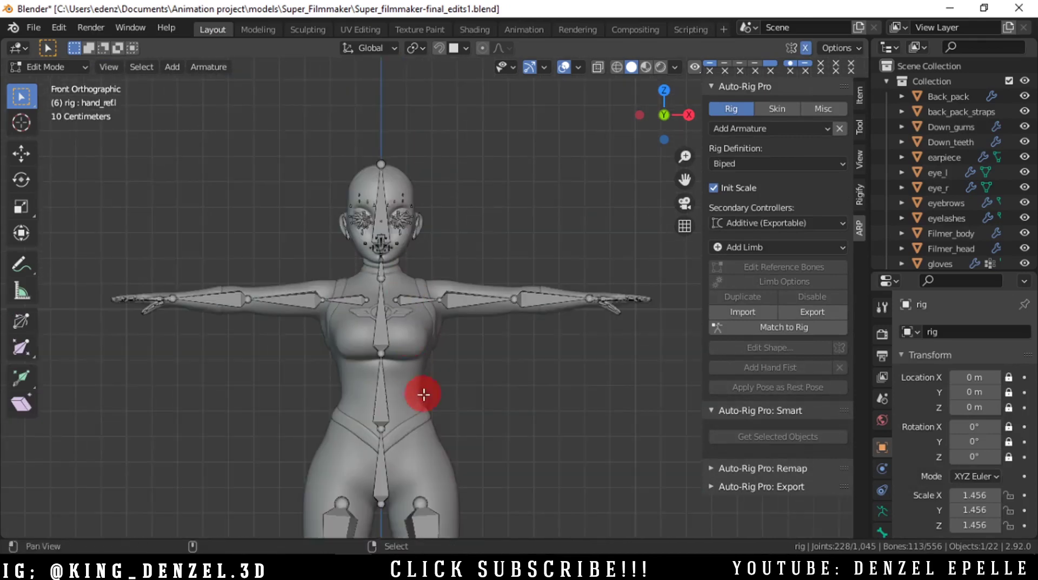
shift+middle_drag(428, 260, 401, 203)
middle_drag(475, 339, 466, 374)
key(KP_3)
scroll(341, 252, up, 6)
shift+middle_drag(448, 414, 391, 502)
scroll(373, 274, down, 2)
shift+middle_drag(385, 203, 380, 309)
- In front view, raise the top joint of the left thigh reference bone into the hip
key(grave)
click(281, 274)
scroll(333, 299, up, 3)
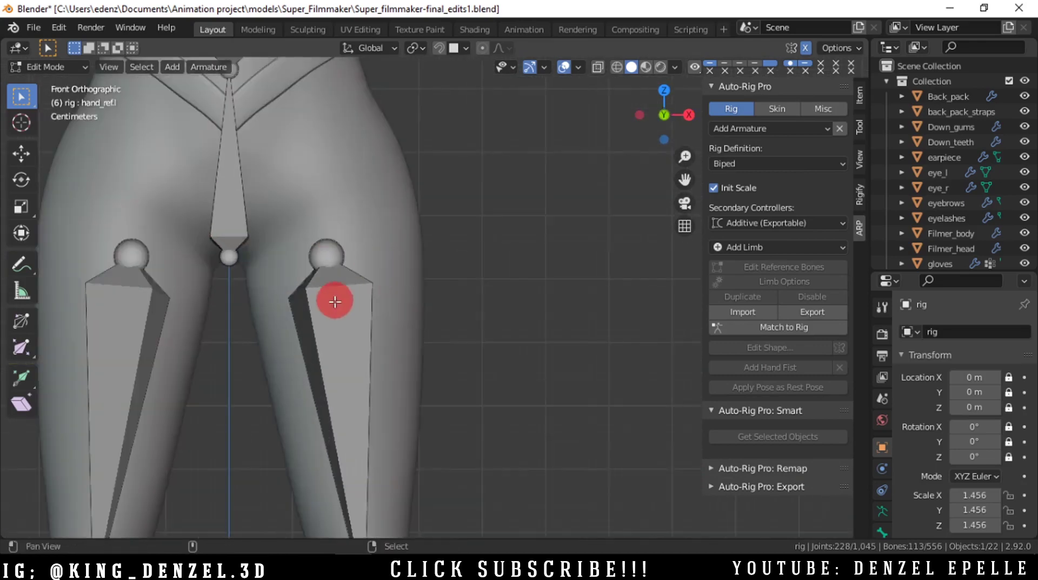
shift+middle_drag(330, 260, 347, 357)
right_drag(344, 348, 340, 282)
- Turn on the wireframe overlay and align the left elbow joint with the elbow's edge loops in top view
scroll(387, 257, down, 4)
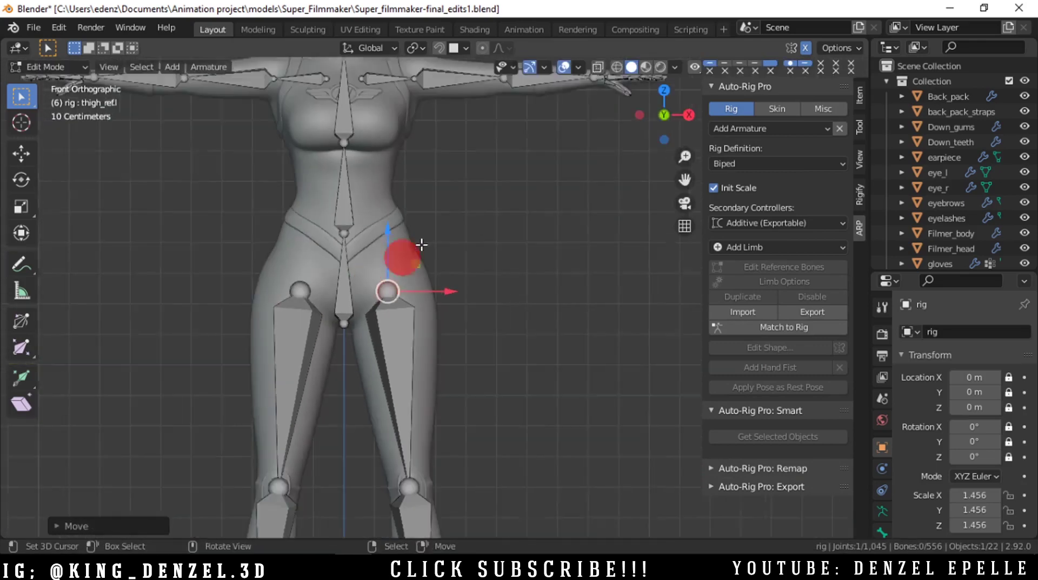
shift+middle_drag(406, 119, 359, 341)
scroll(383, 293, up, 3)
shift+middle_drag(565, 372, 486, 384)
scroll(487, 384, up, 3)
shift+middle_drag(373, 278, 373, 350)
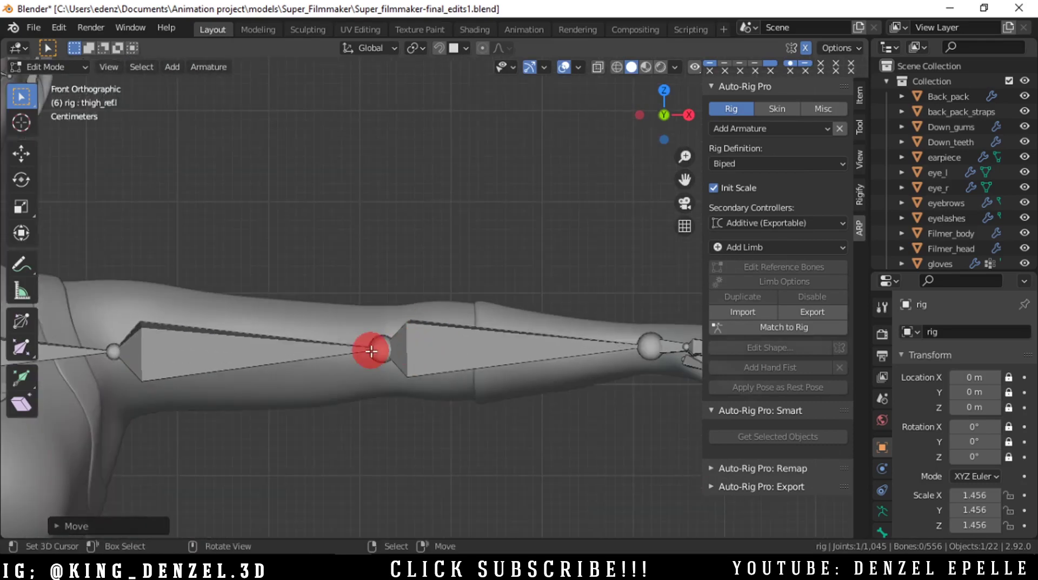
right_click(374, 350)
key(grave)
click(366, 266)
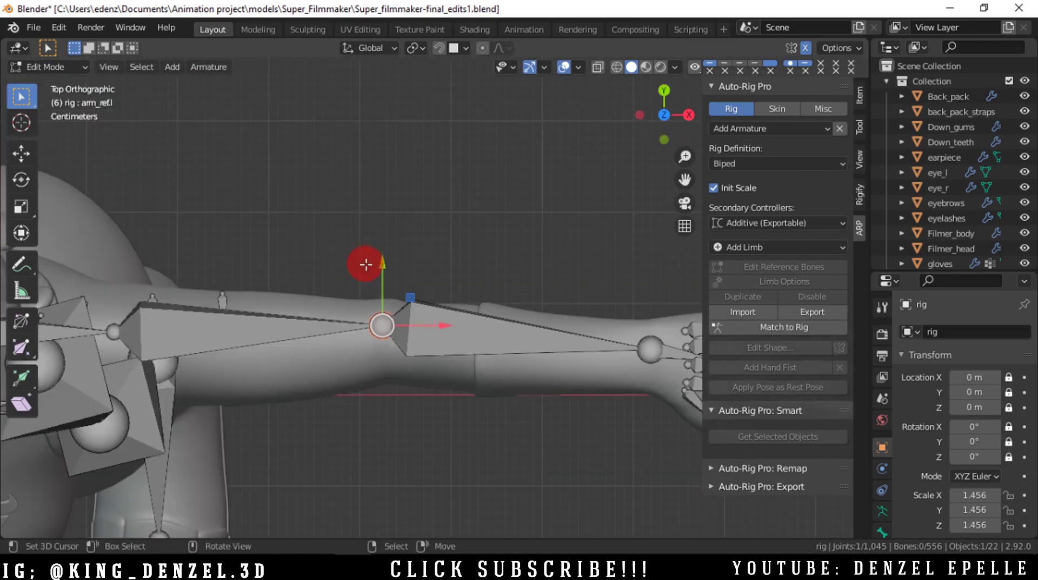
click(582, 66)
click(483, 324)
scroll(387, 322, up, 2)
key(g)
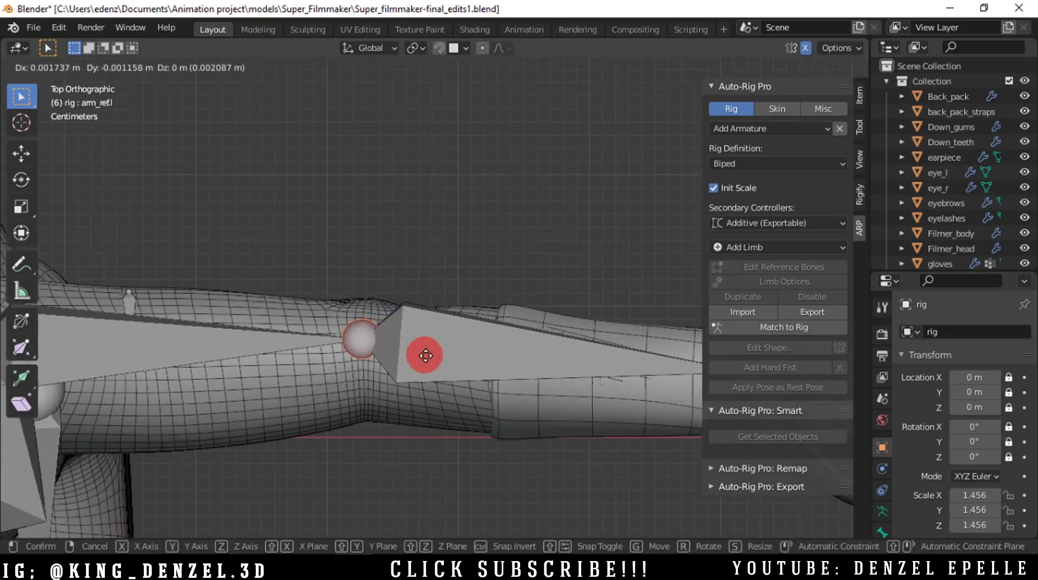
drag(425, 355, 411, 330)
- Examine how the hand, finger, face and body reference bones sit inside the wireframe mesh
scroll(651, 424, down, 4)
scroll(514, 320, up, 6)
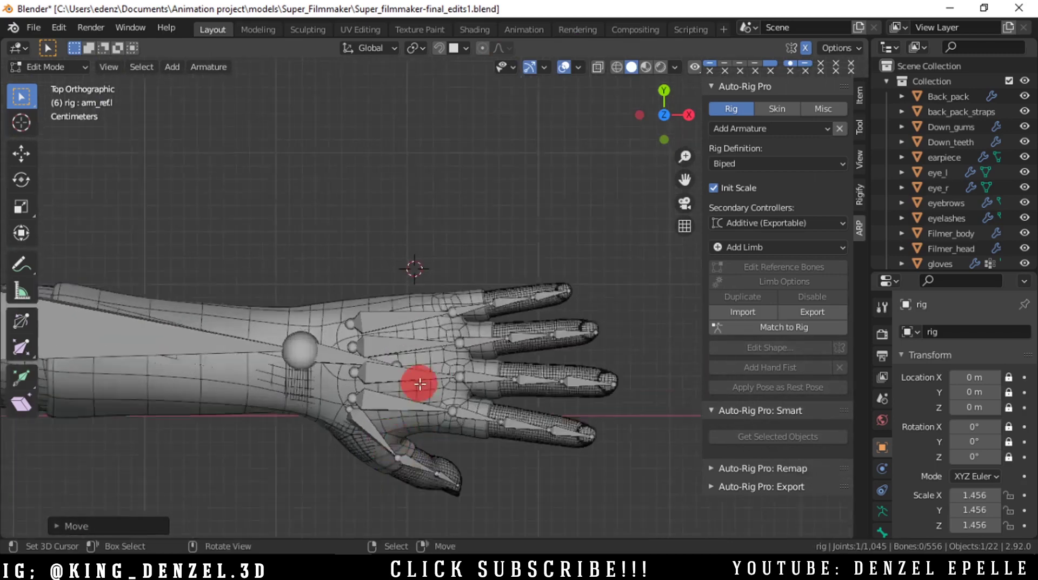
mouse_move(420, 383)
middle_down()
mouse_move(359, 327)
mouse_move(468, 283)
middle_up()
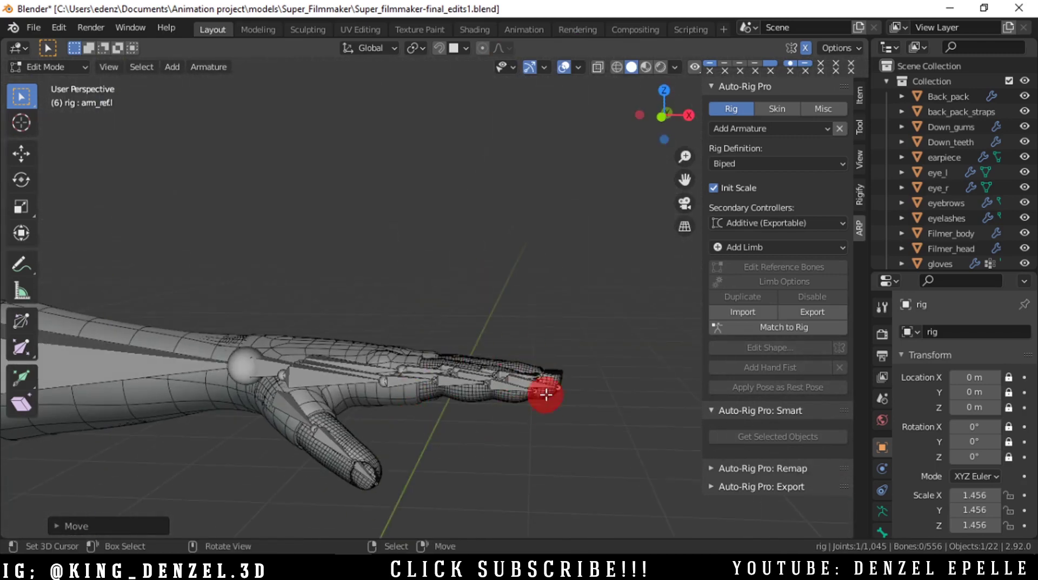
scroll(545, 393, down, 5)
key(grave)
click(419, 336)
scroll(665, 386, down, 4)
scroll(291, 268, up, 7)
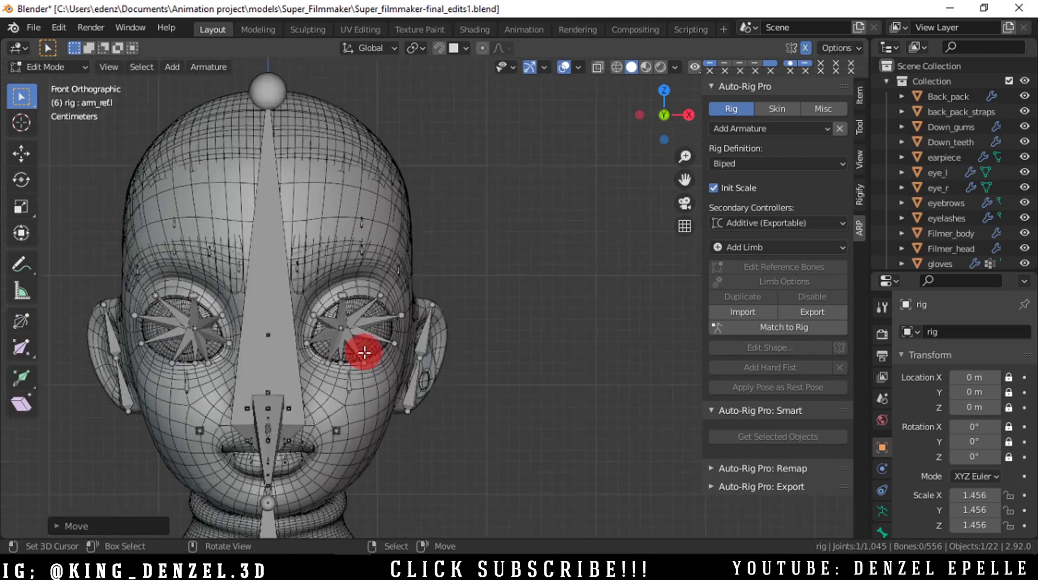
scroll(364, 353, up, 3)
shift+middle_drag(441, 402, 568, 382)
scroll(464, 313, down, 4)
shift+middle_drag(457, 433, 443, 248)
scroll(439, 291, down, 6)
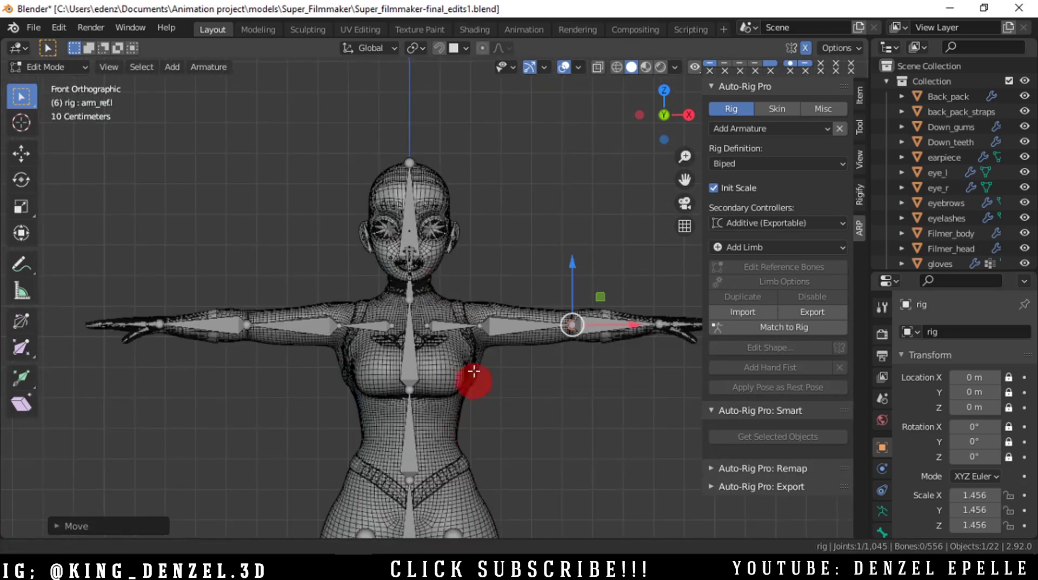
shift+middle_drag(474, 371, 458, 225)
scroll(378, 330, down, 5)
shift+middle_drag(421, 388, 411, 373)
- In right side view, move the joint between the left foot and toe bones back and up, just behind the toe cap
key(grave)
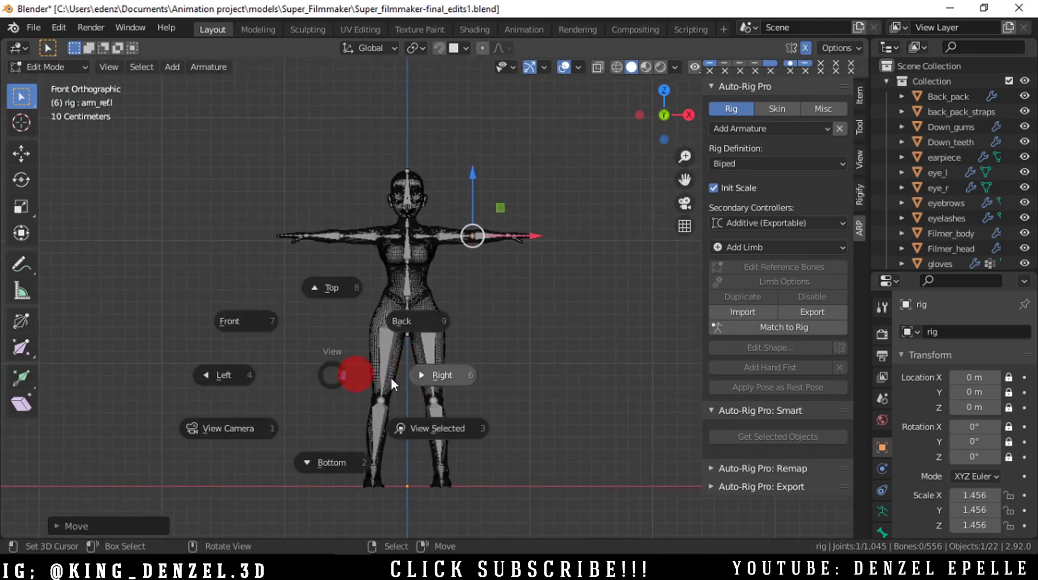
click(427, 377)
scroll(429, 343, up, 6)
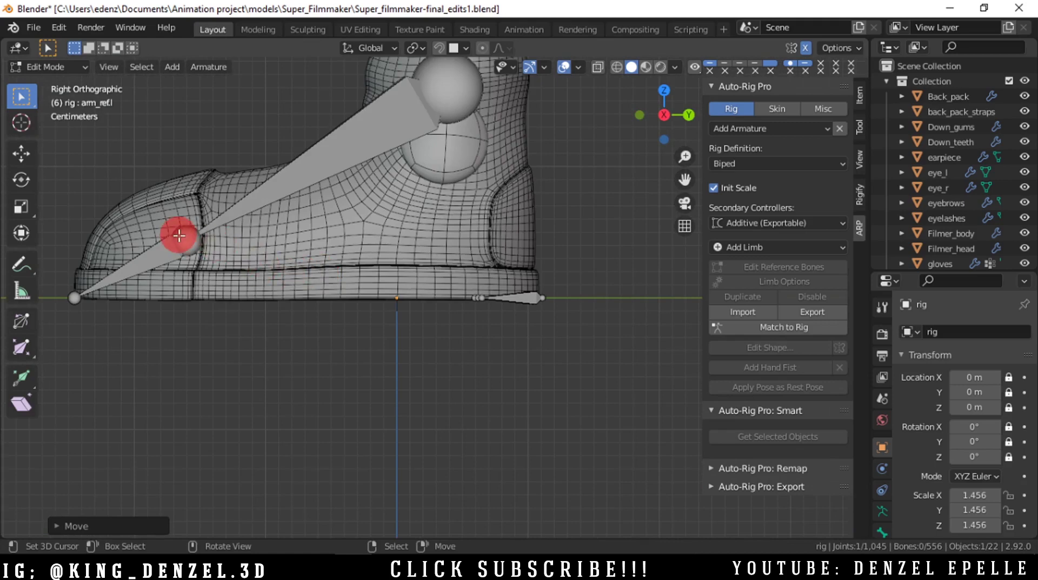
drag(179, 235, 271, 250)
scroll(399, 299, down, 5)
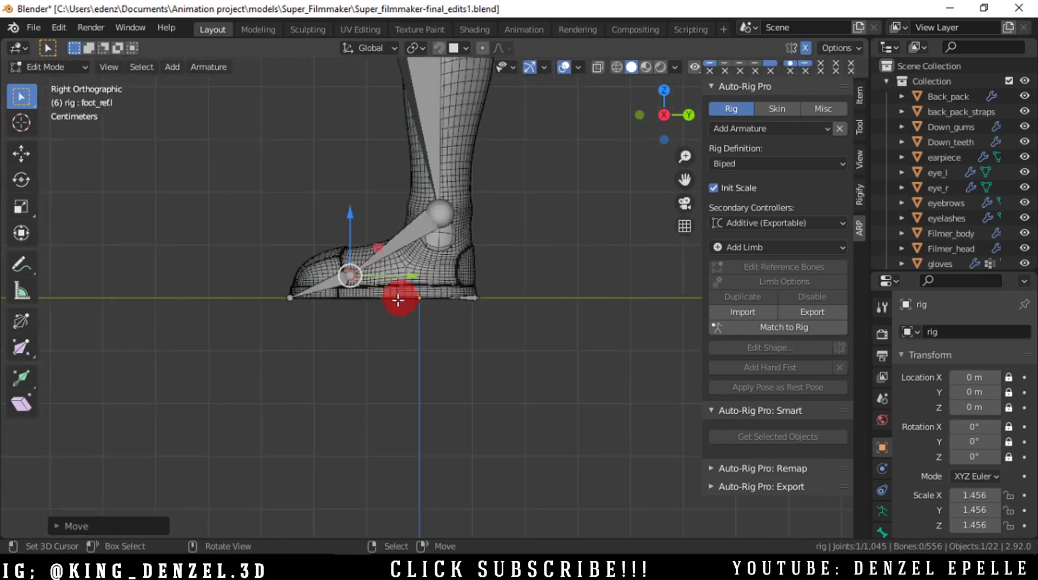
scroll(398, 300, down, 5)
middle_drag(335, 248, 389, 274)
key(grave)
click(386, 288)
scroll(357, 281, up, 10)
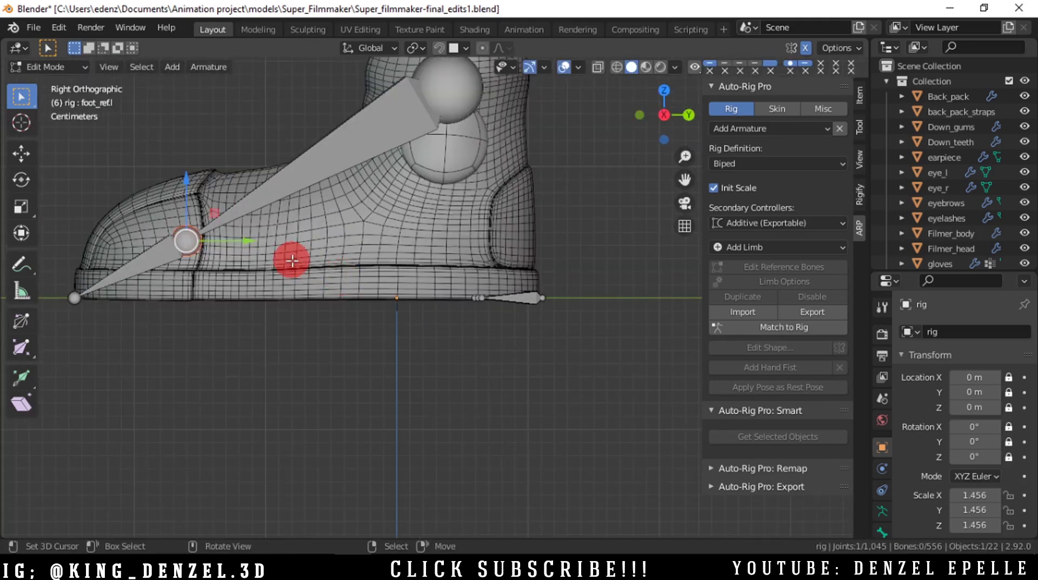
key(g)
click(241, 217)
key(g)
click(254, 213)
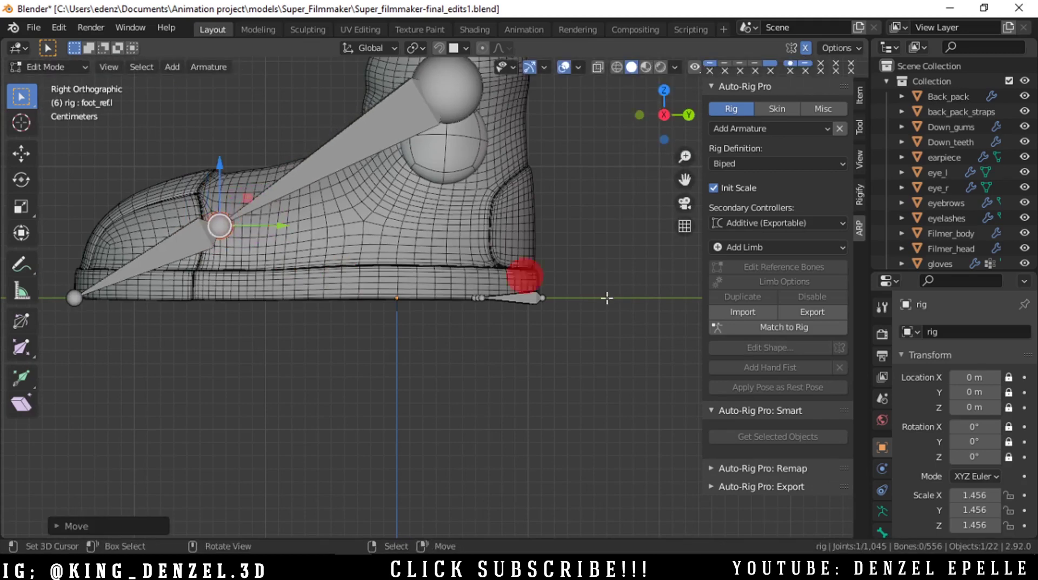
- Run Match to Rig to build the control rig from the adjusted reference bones
scroll(353, 251, down, 5)
scroll(354, 250, down, 6)
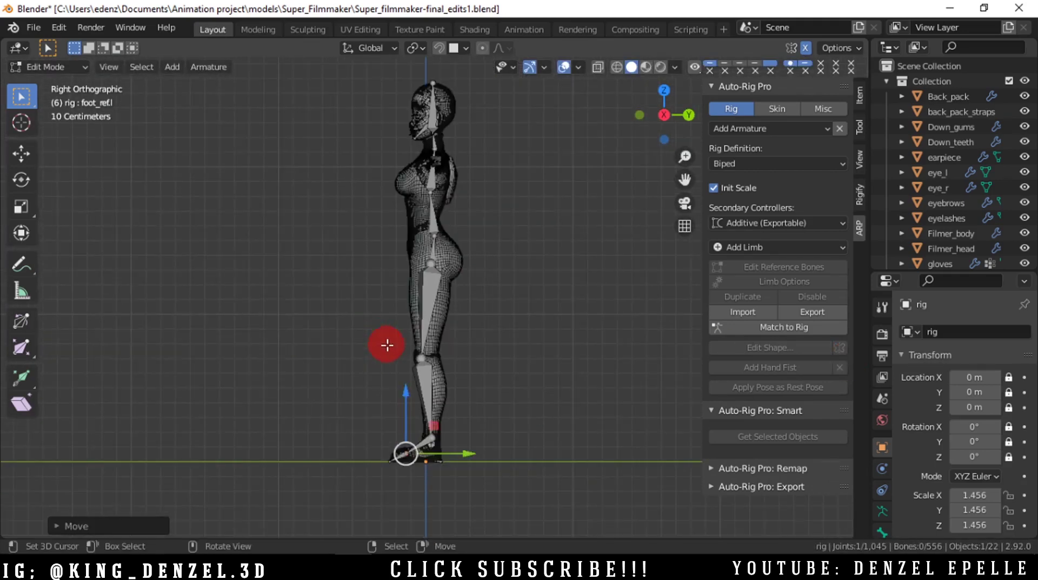
click(764, 328)
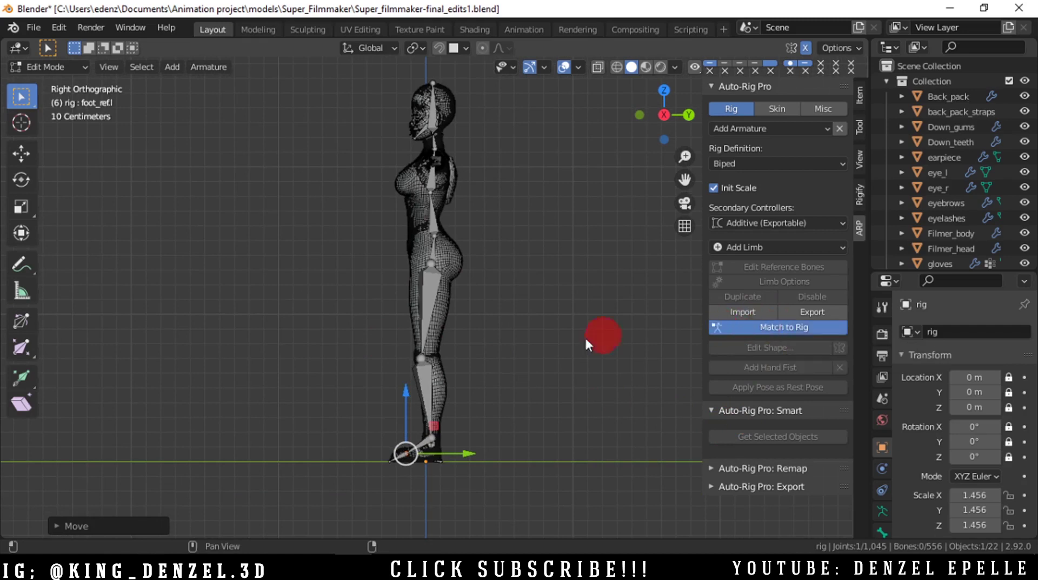
- Return to the front view and turn off the wireframe overlay to show the rig controls on the shaded character
key(grave)
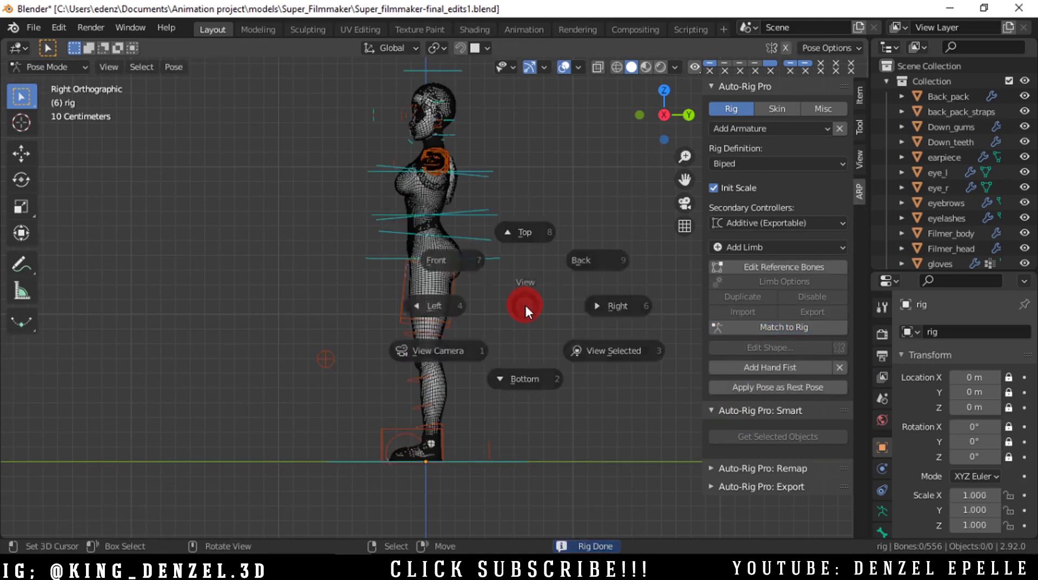
click(456, 247)
scroll(440, 258, up, 4)
scroll(440, 259, down, 2)
click(581, 65)
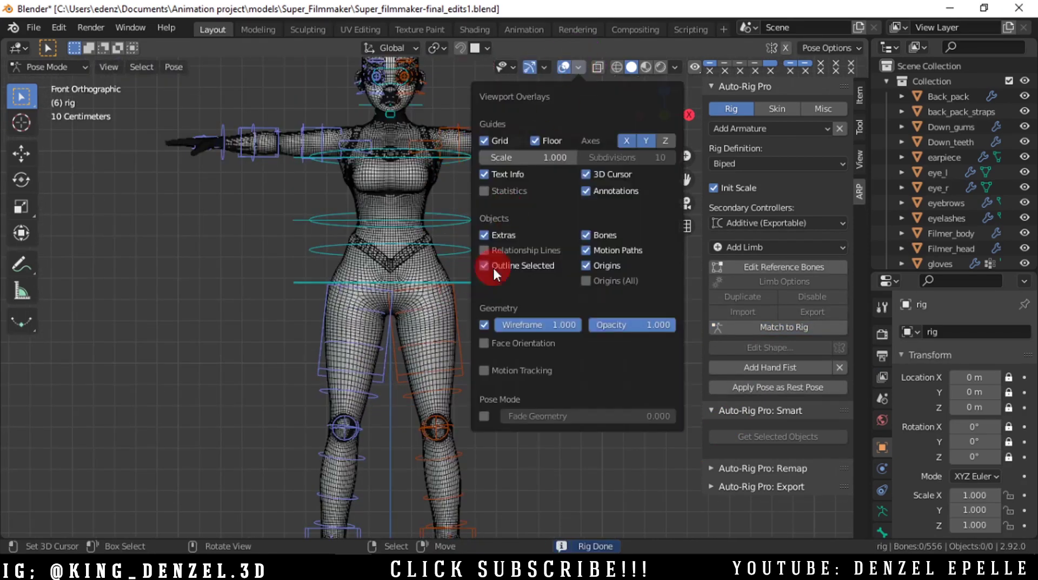
click(484, 325)
scroll(350, 269, down, 3)
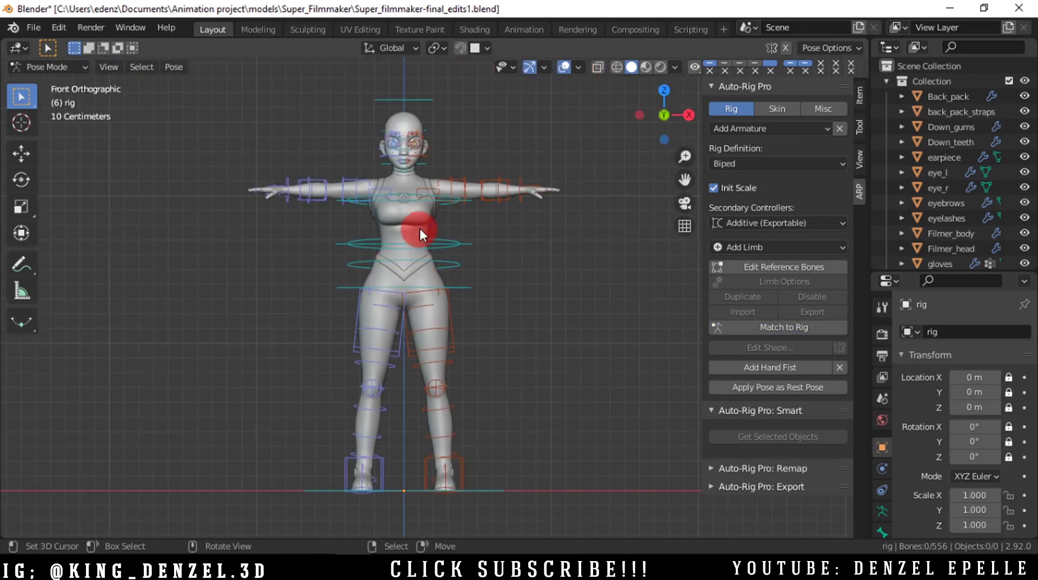
- Try moving and rotating the spine and root master controls of the unbound rig
click(416, 250)
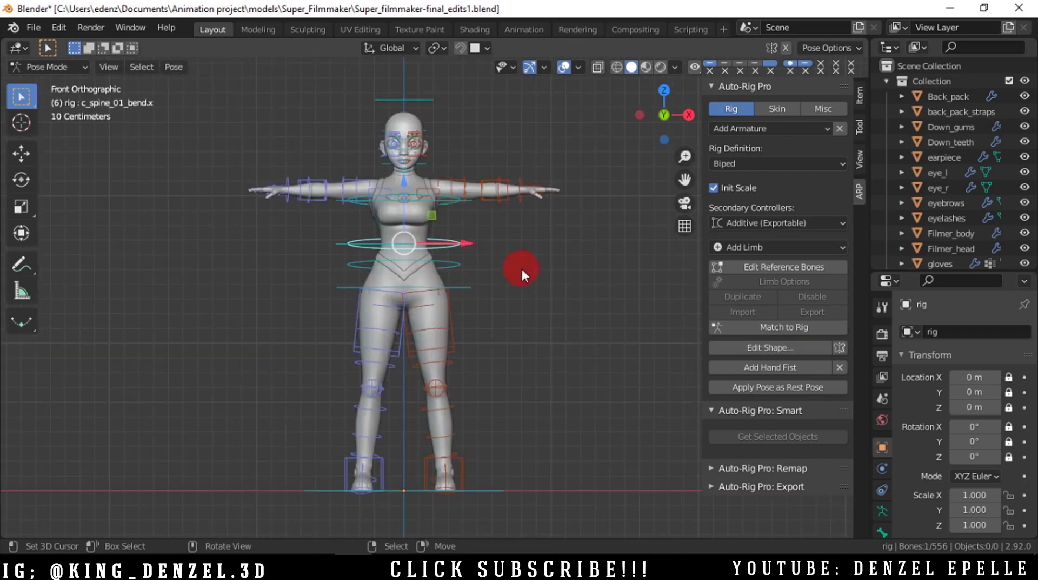
key(r)
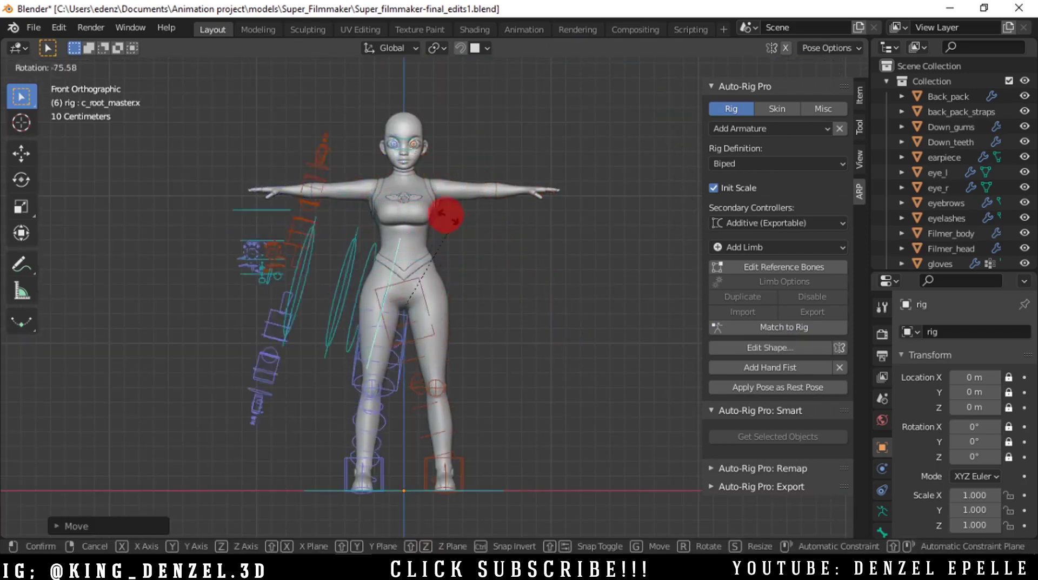
right_click(537, 323)
- In Object Mode, select the body mesh and hair cap together with the rig and show the Skin binding settings
key(ctrl+Tab)
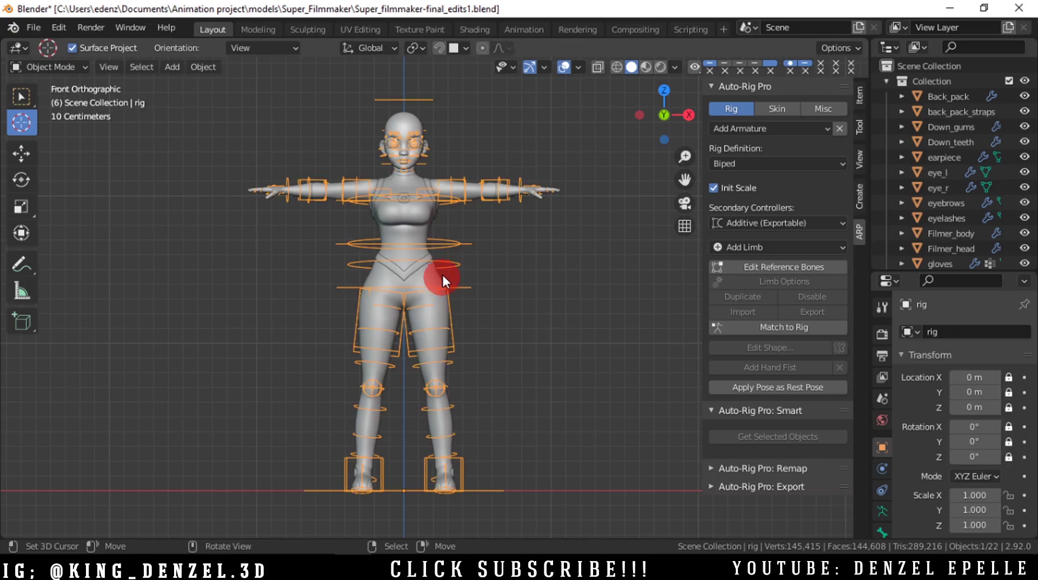
click(443, 272)
shift+click(413, 115)
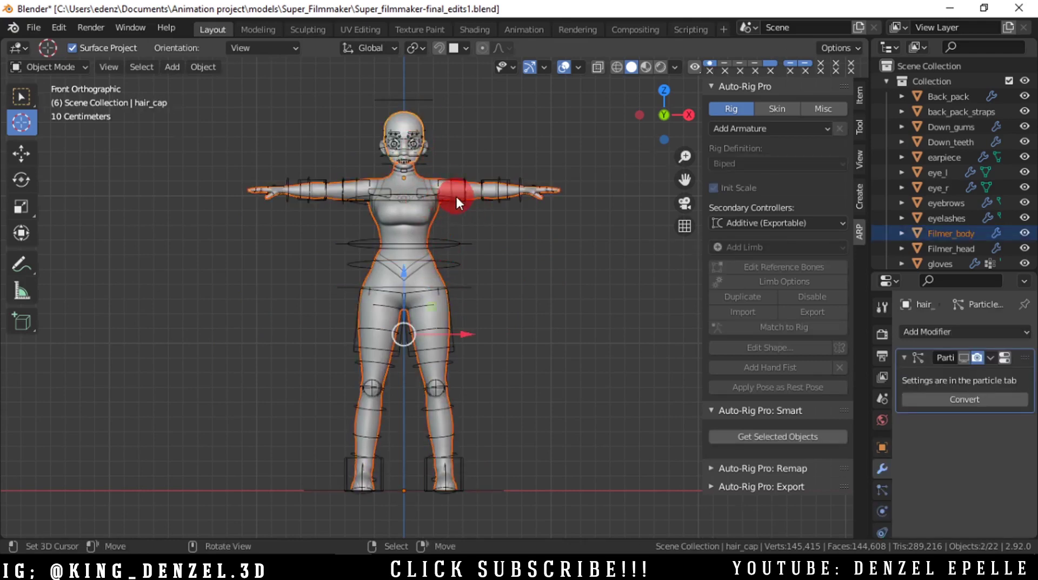
shift+click(449, 203)
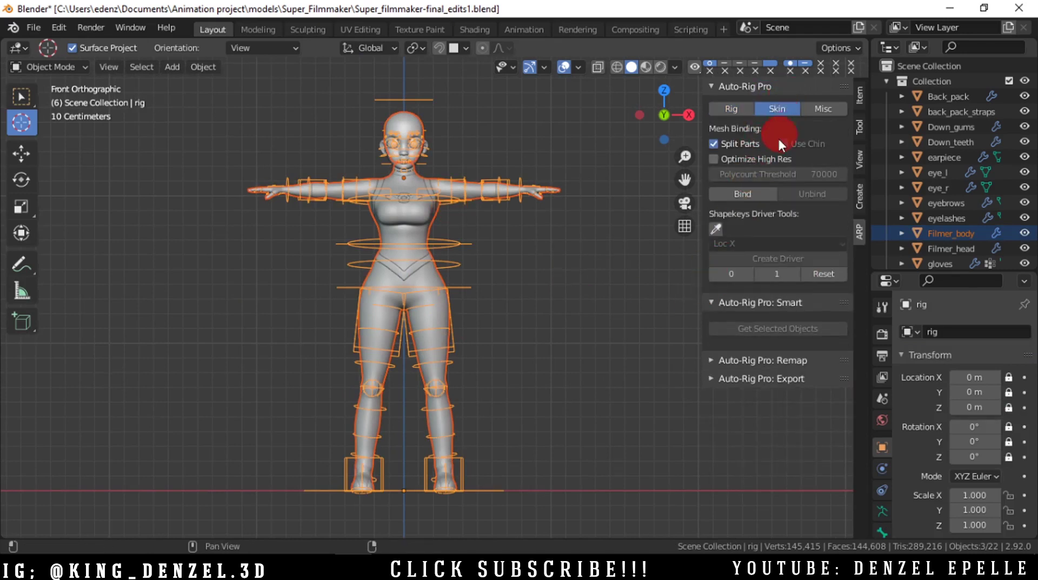
click(836, 550)
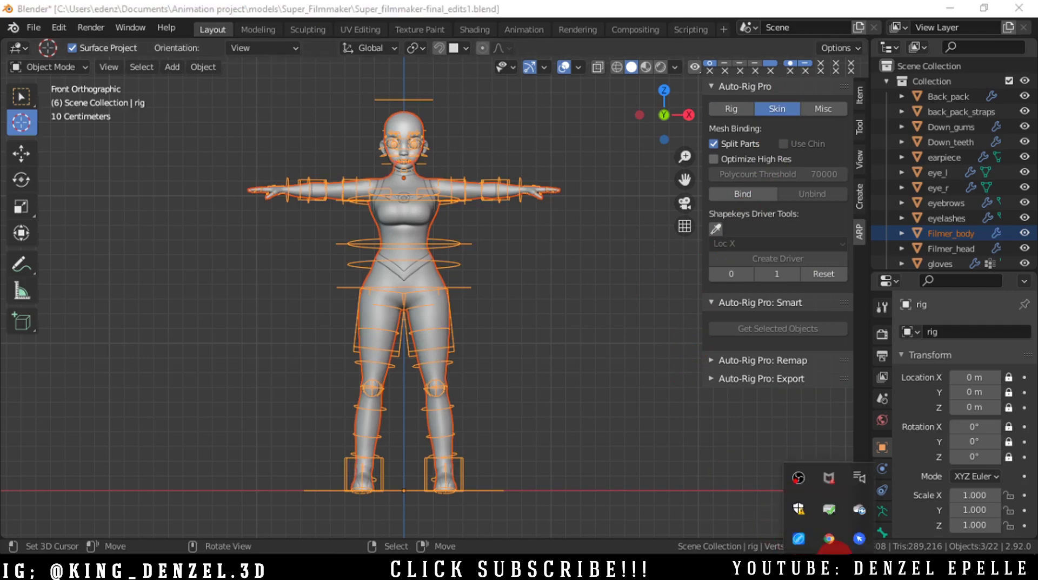
right_click(862, 540)
click(680, 482)
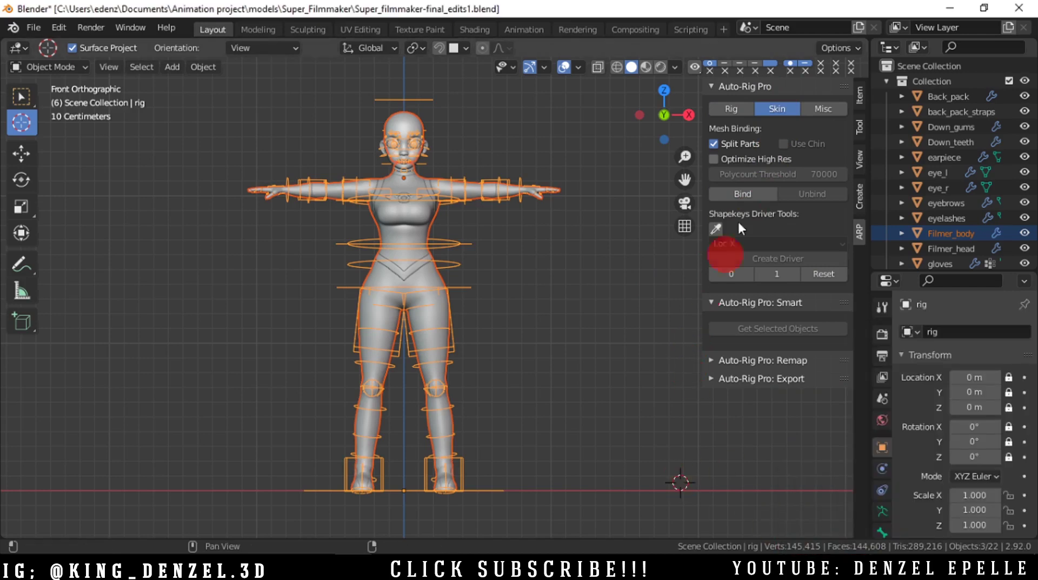
- Select the body and head meshes with the rig as the active object, and bind them with Split Parts enabled
click(434, 180)
click(436, 300)
shift+click(407, 119)
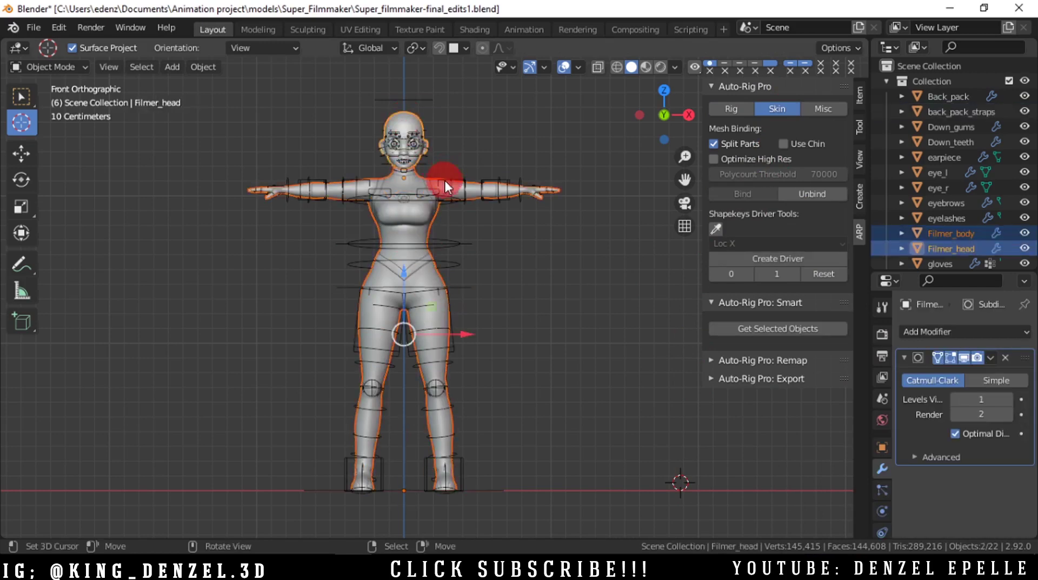
shift+click(465, 173)
click(745, 193)
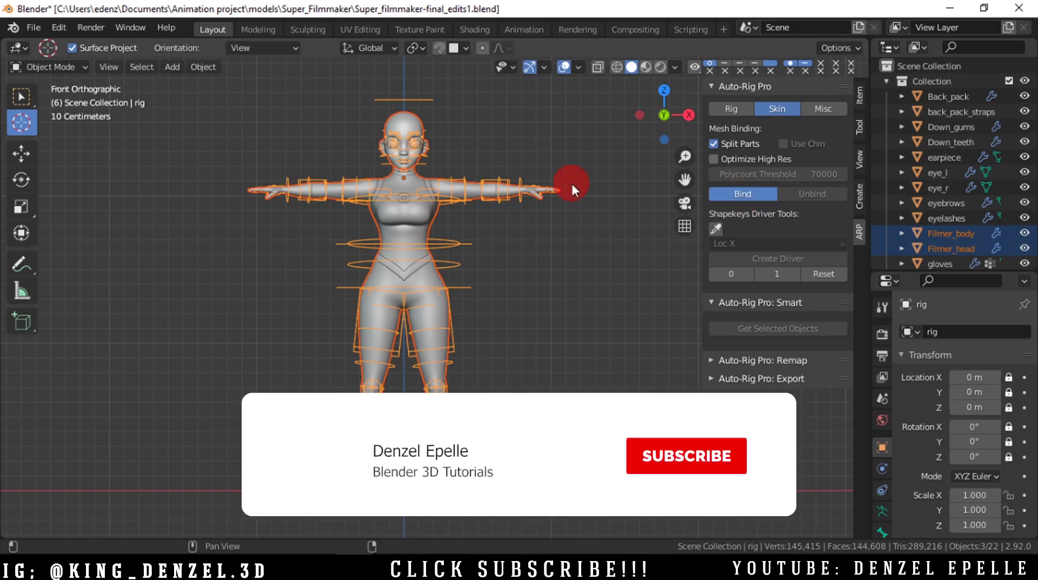
- In Pose Mode, rotate the left upper arm FK control down to the character's side
scroll(540, 182, up, 5)
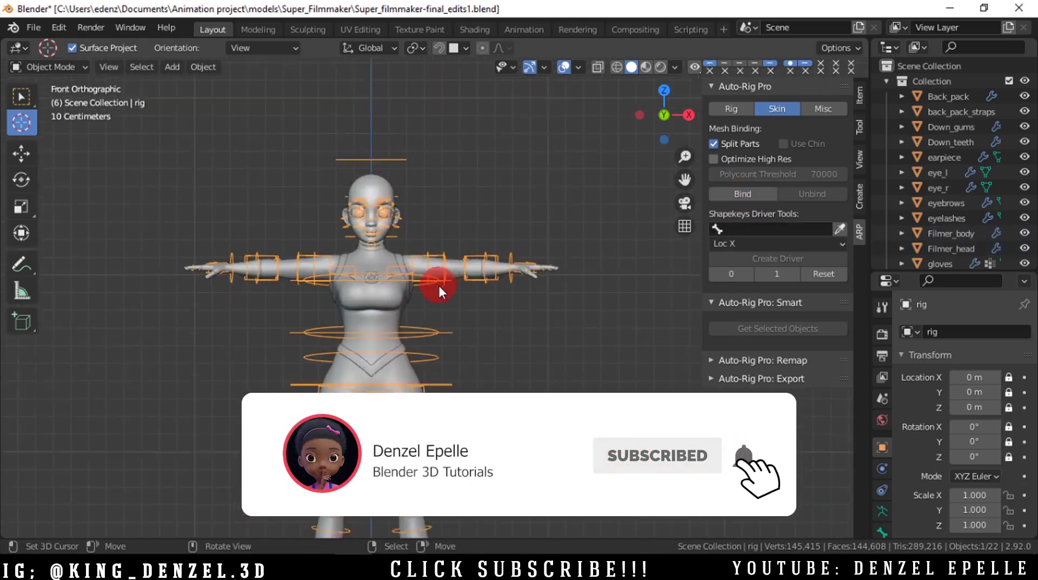
key(ctrl+Tab)
click(442, 351)
click(427, 256)
key(r)
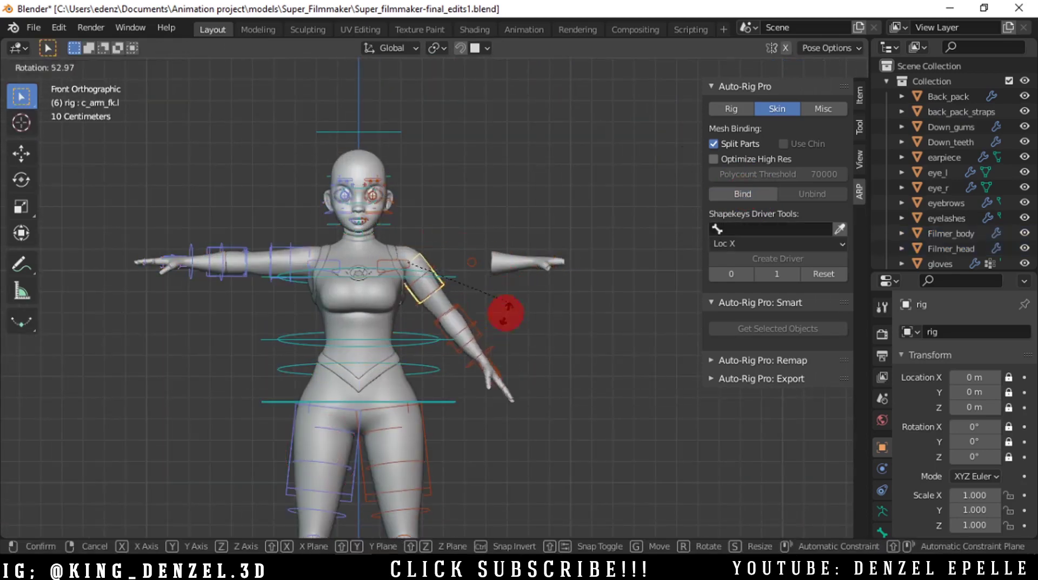
click(489, 338)
- In Object Mode, select the body, head and rig and isolate them in local view
key(ctrl+Tab)
click(375, 338)
click(378, 316)
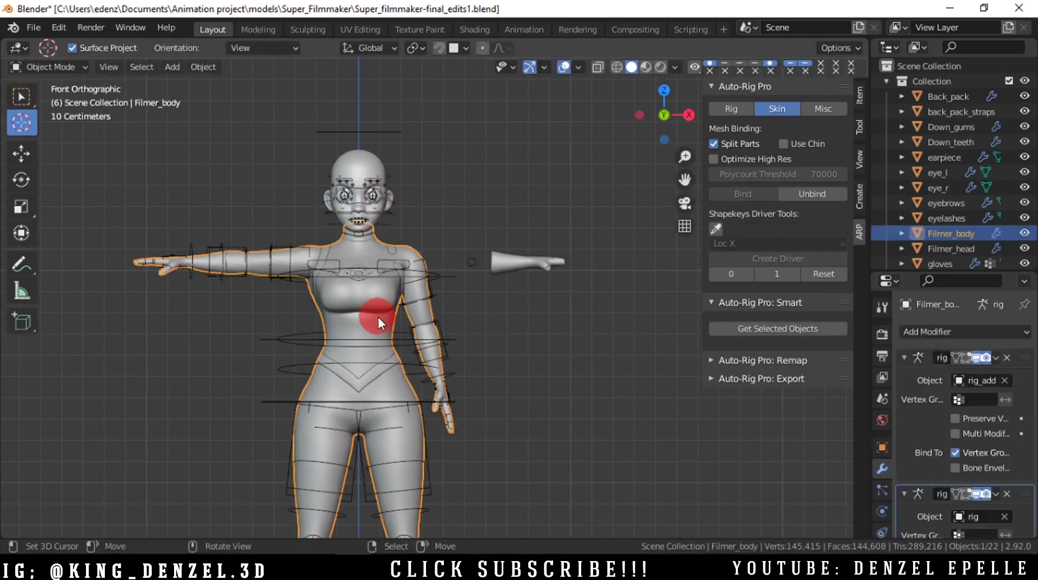
shift+right_click(354, 184)
shift+right_click(379, 128)
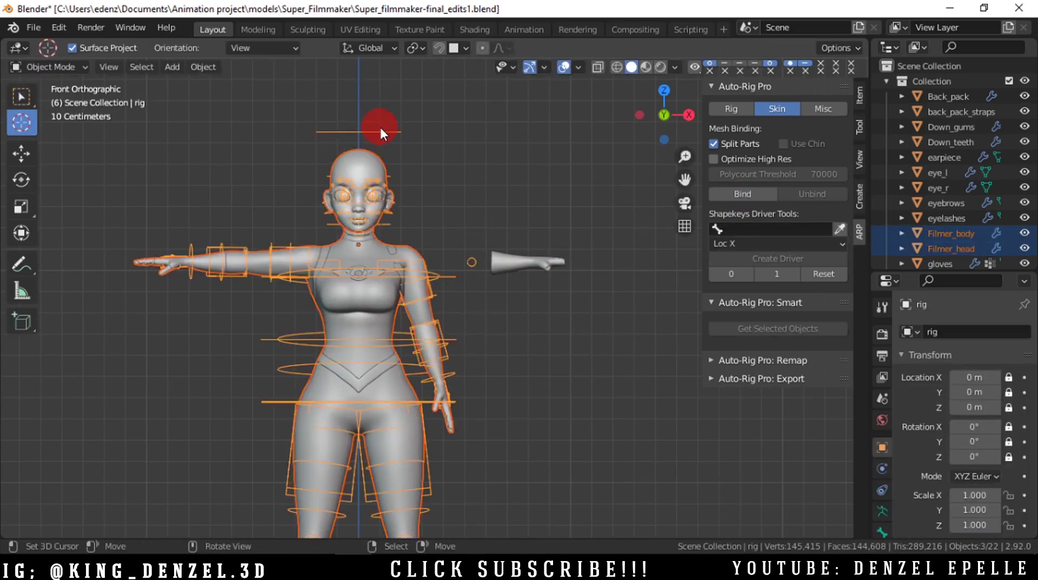
key(KP_Divide)
scroll(400, 129, up, 3)
key(ctrl+Tab)
key(Escape)
- Select the rig and try rotating the left thigh IK control in Pose Mode
right_click(543, 210)
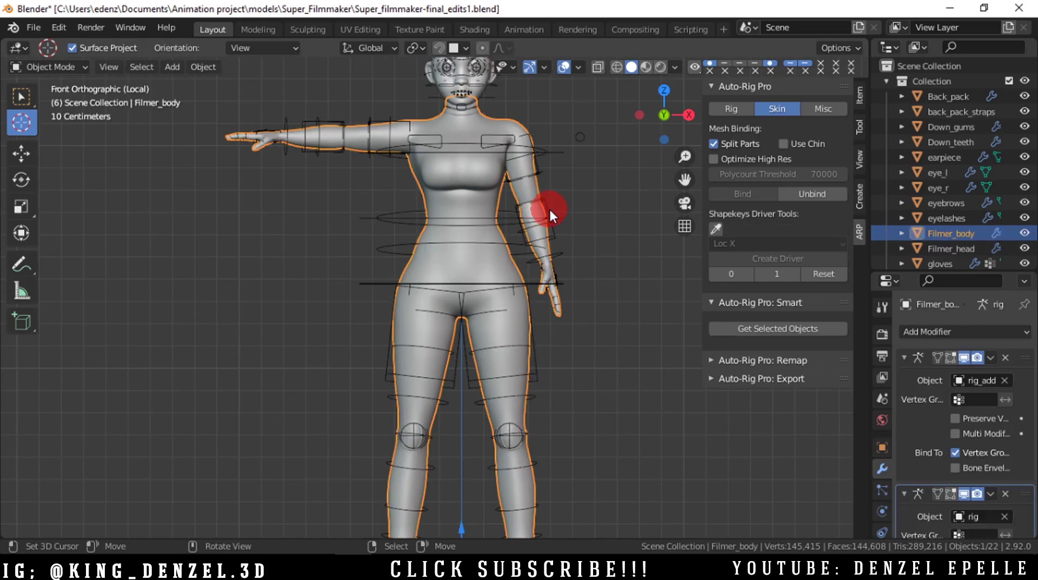
right_click(550, 208)
key(ctrl+Tab)
click(550, 263)
click(550, 327)
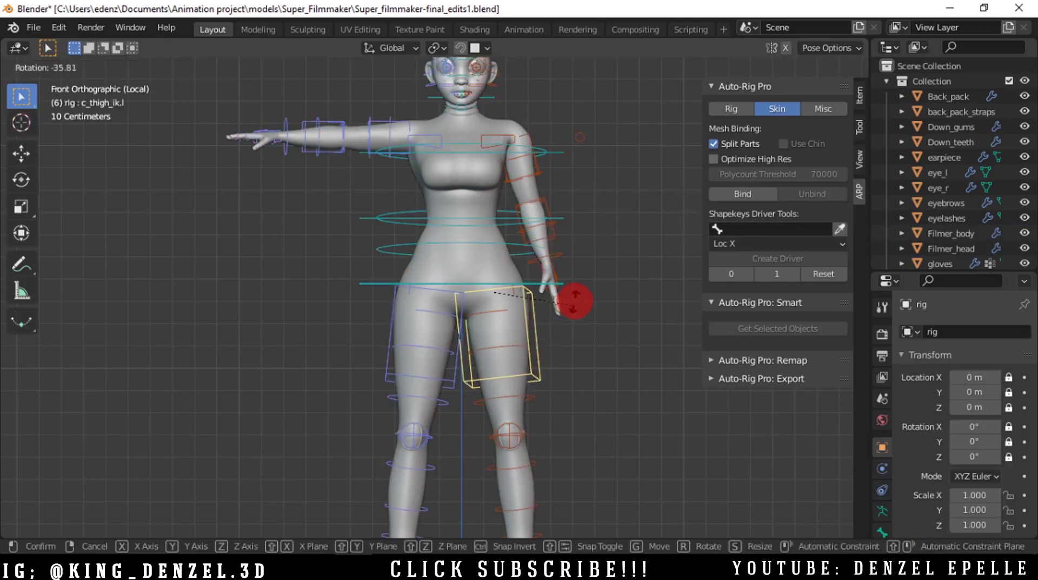
- From the right side view, raise the left foot IK control so the leg bends at the knee
key(grave)
click(576, 281)
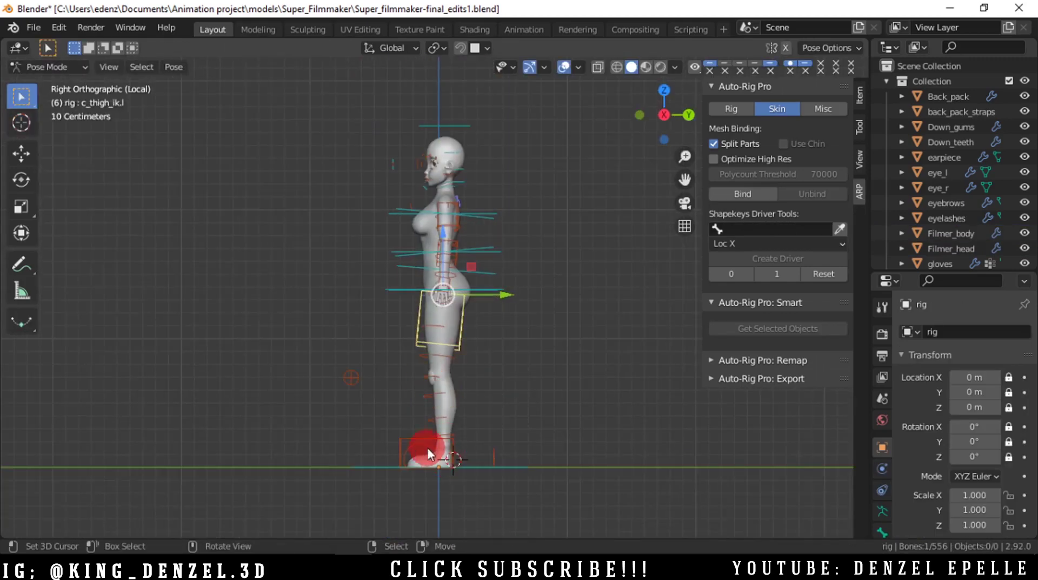
right_drag(427, 447, 251, 326)
key(ctrl+z)
scroll(398, 286, up, 4)
alt+drag(397, 287, 513, 230)
scroll(513, 229, down, 3)
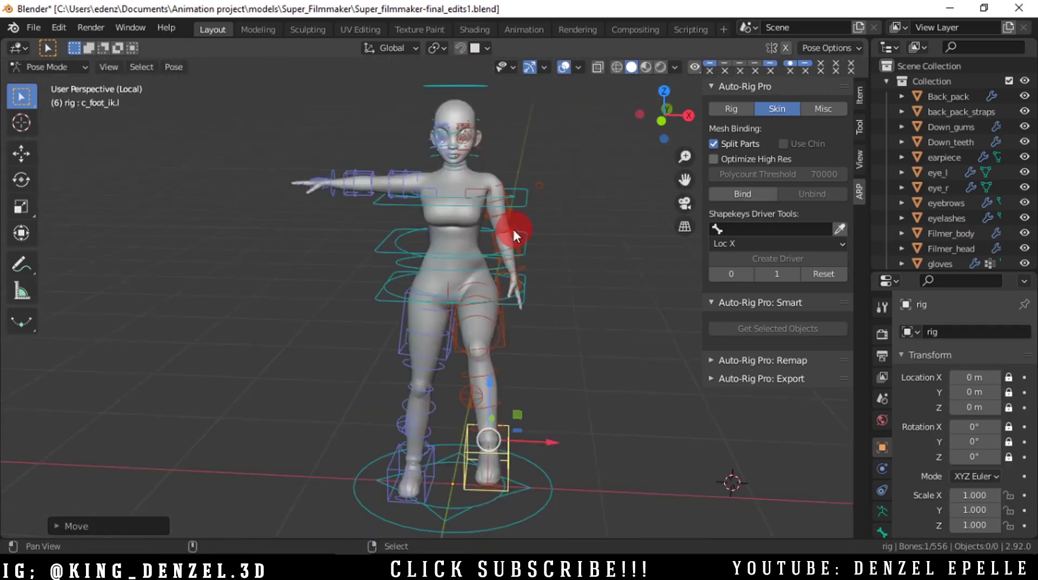
- In front view, rotate the left shoulder control slightly downward
key(grave)
click(411, 243)
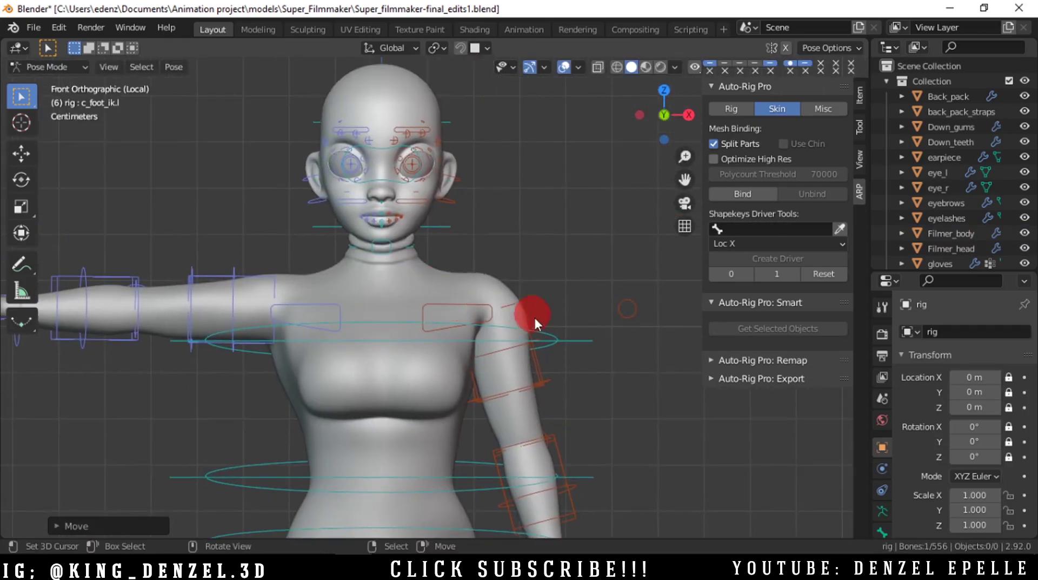
right_click(494, 315)
key(r)
click(531, 352)
- Move the left mouth-corner control slightly up and outward, and lower the left upper eyelid control
scroll(346, 238, up, 4)
shift+middle_drag(320, 241, 363, 442)
scroll(390, 362, up, 3)
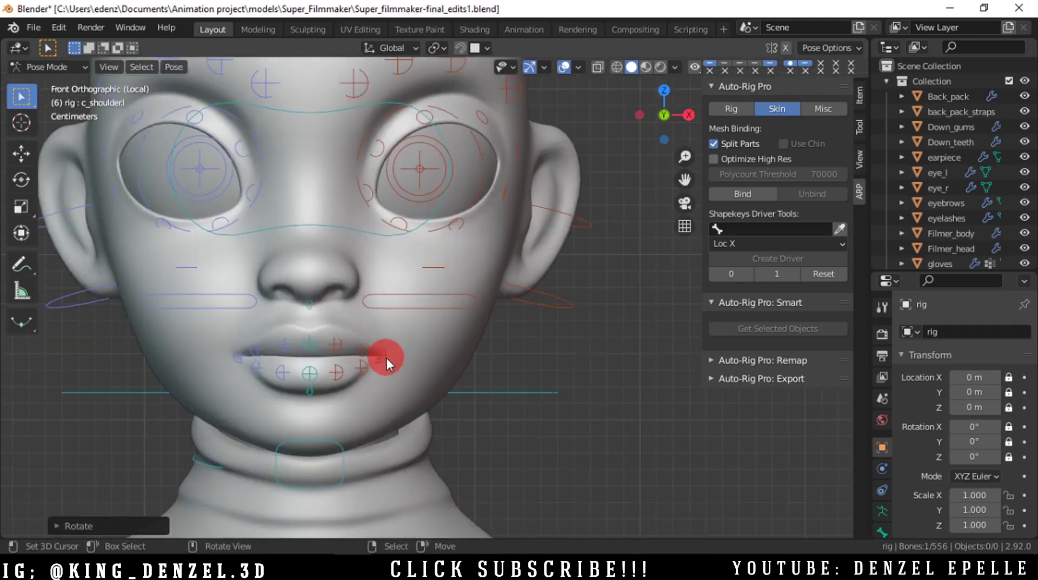
right_drag(386, 358, 395, 336)
scroll(445, 388, up, 5)
scroll(424, 297, down, 4)
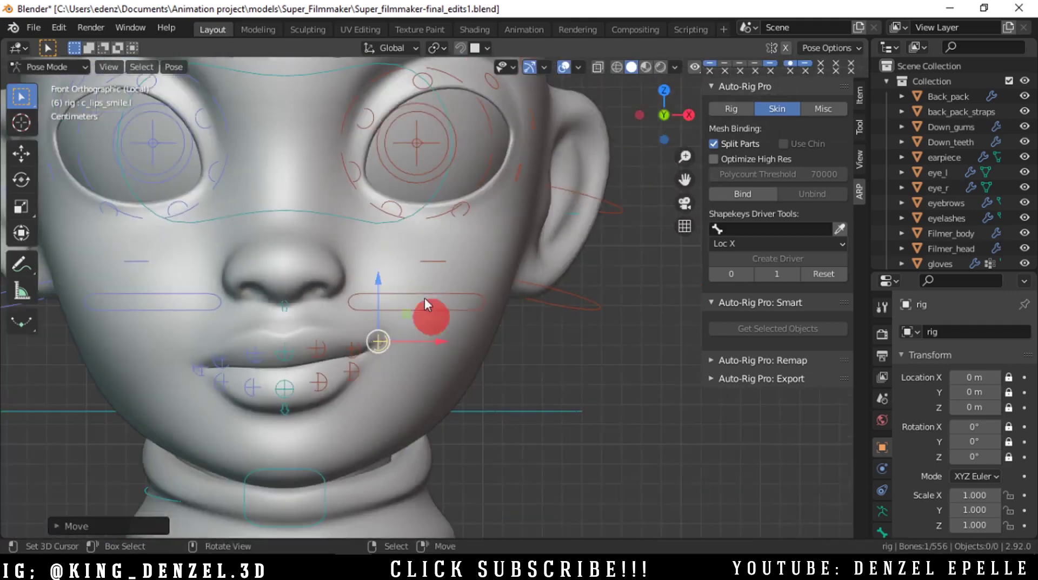
shift+middle_drag(424, 297, 448, 381)
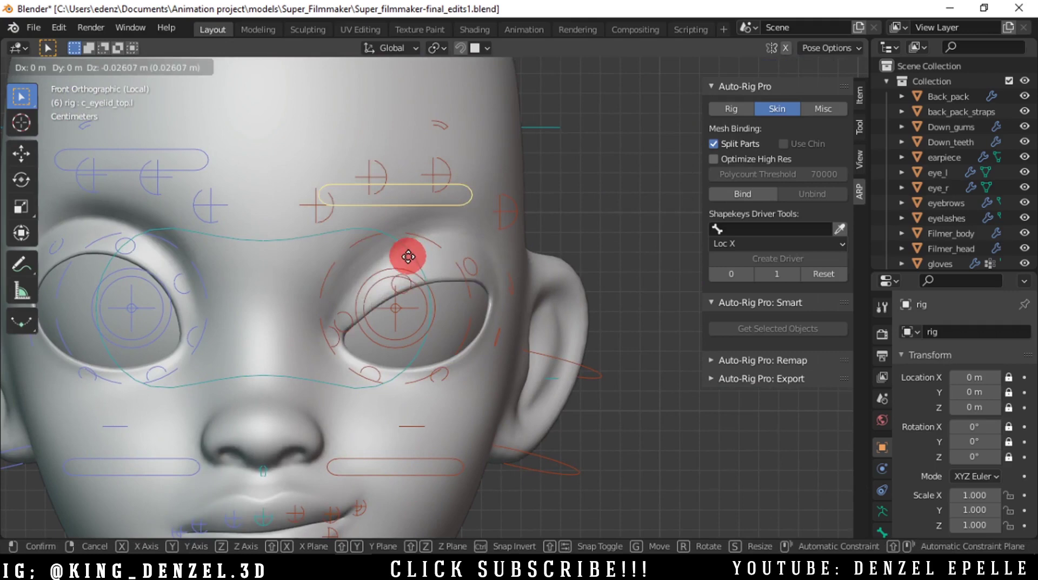
- Return the rig to Object Mode and hide the viewport overlays to show the whole posed character
scroll(410, 256, down, 6)
key(ctrl+Tab)
click(362, 271)
key(shift+alt+z)
shift+middle_drag(425, 325, 359, 161)
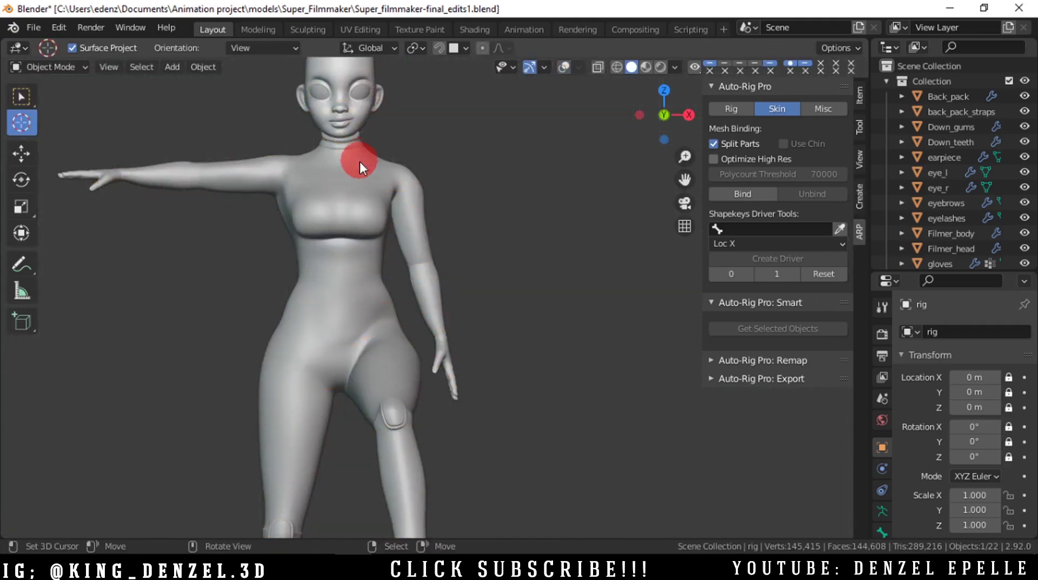
scroll(359, 161, down, 2)
scroll(485, 356, down, 2)
shift+middle_drag(475, 404, 482, 371)
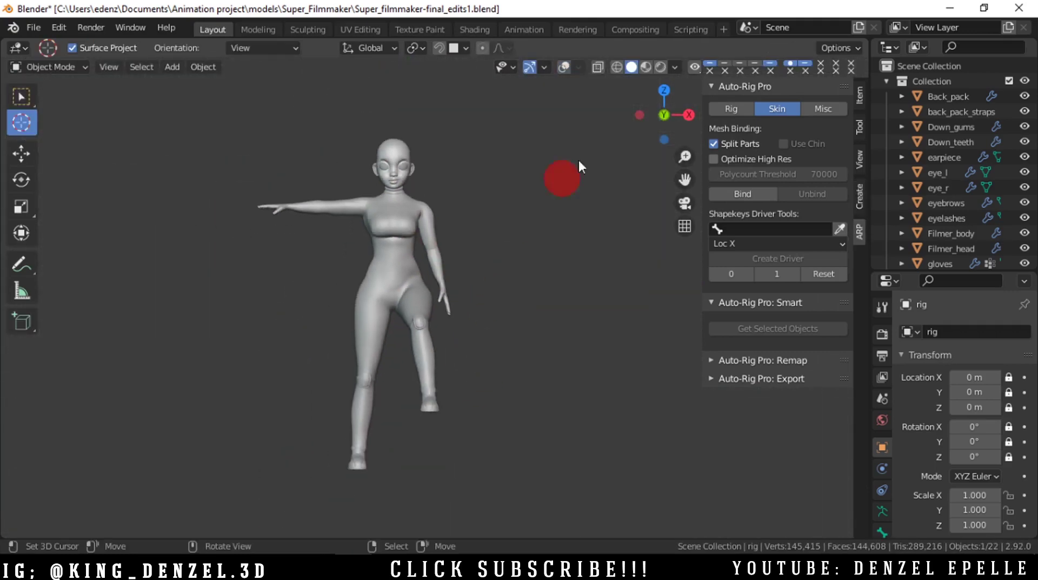